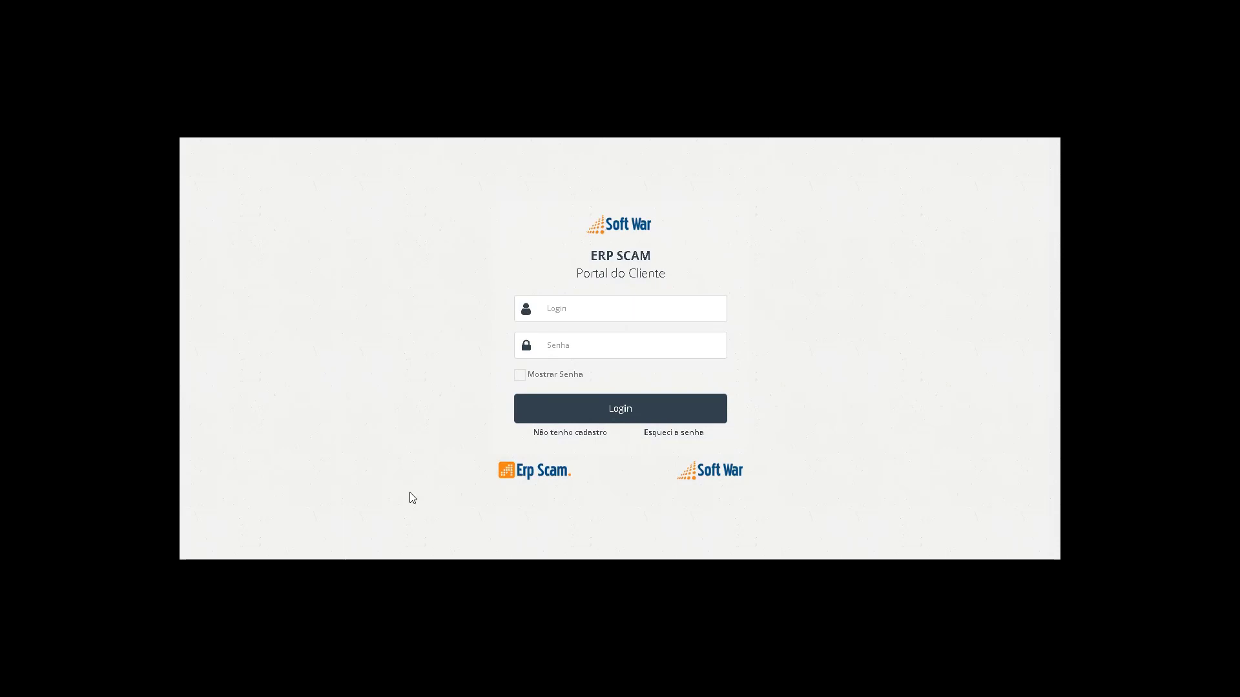
# Open the new customer registration form from the login page and examine its fields from CNPJ to password.
pyautogui.click(566, 434)
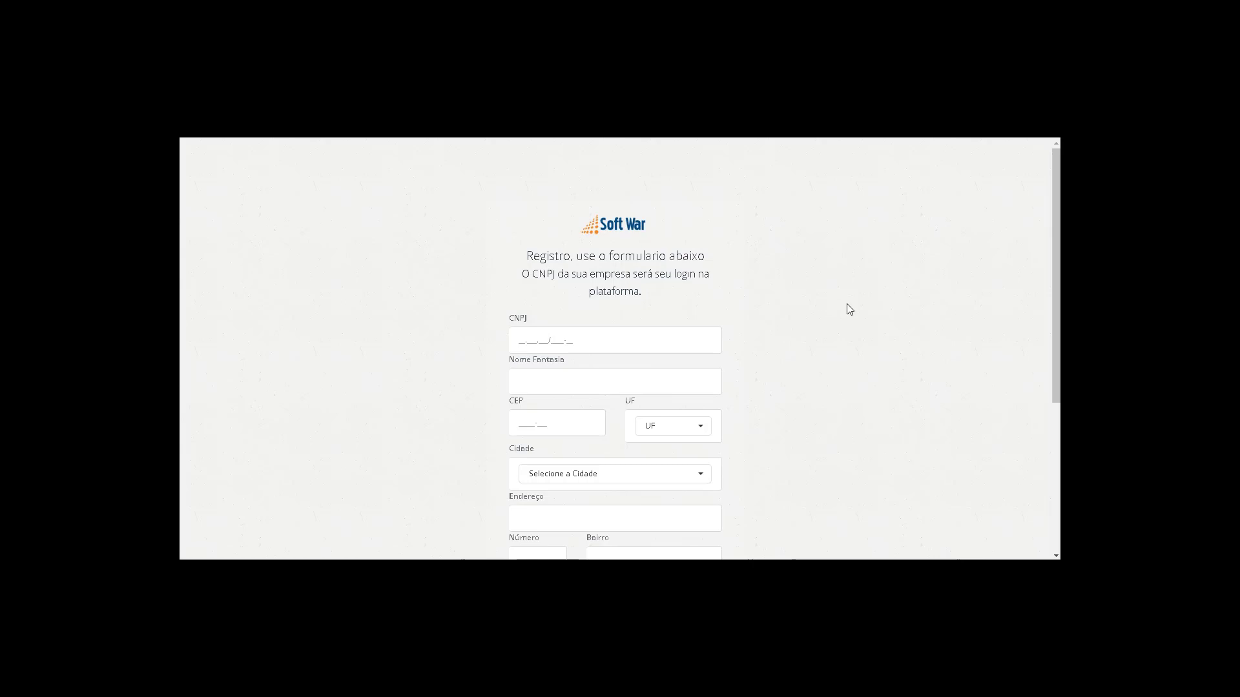
pyautogui.scroll(-4, 850, 309)
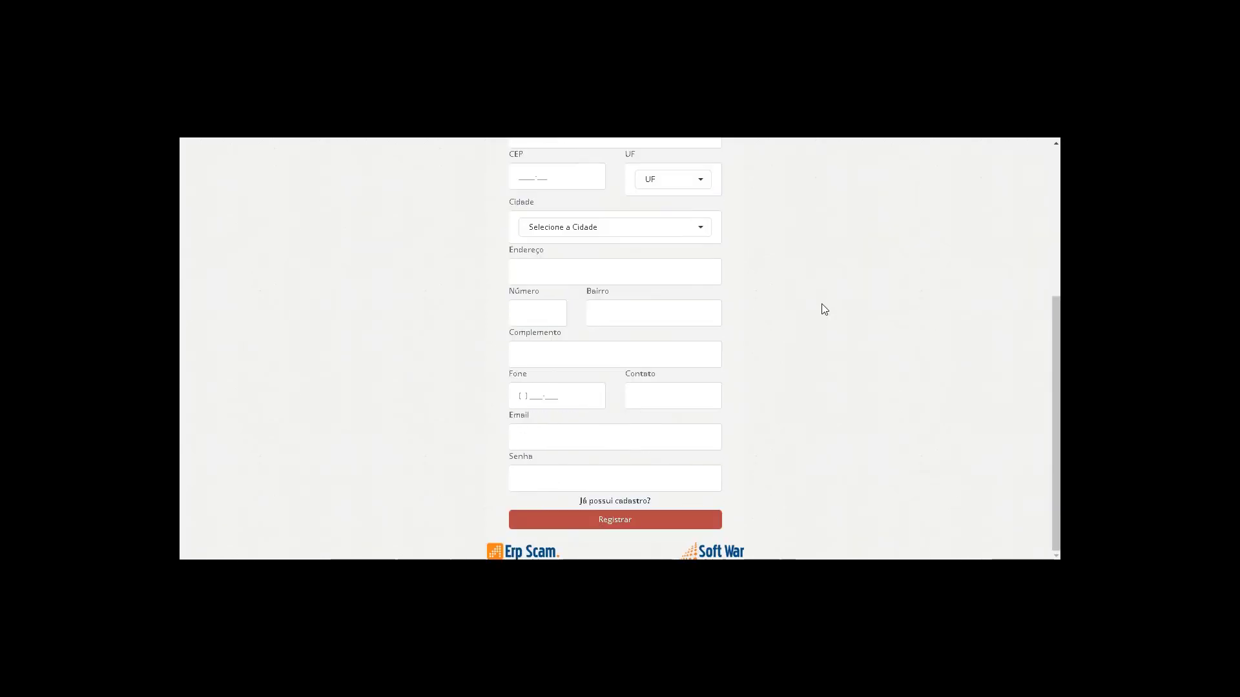
pyautogui.scroll(1, 824, 310)
pyautogui.scroll(2, 710, 323)
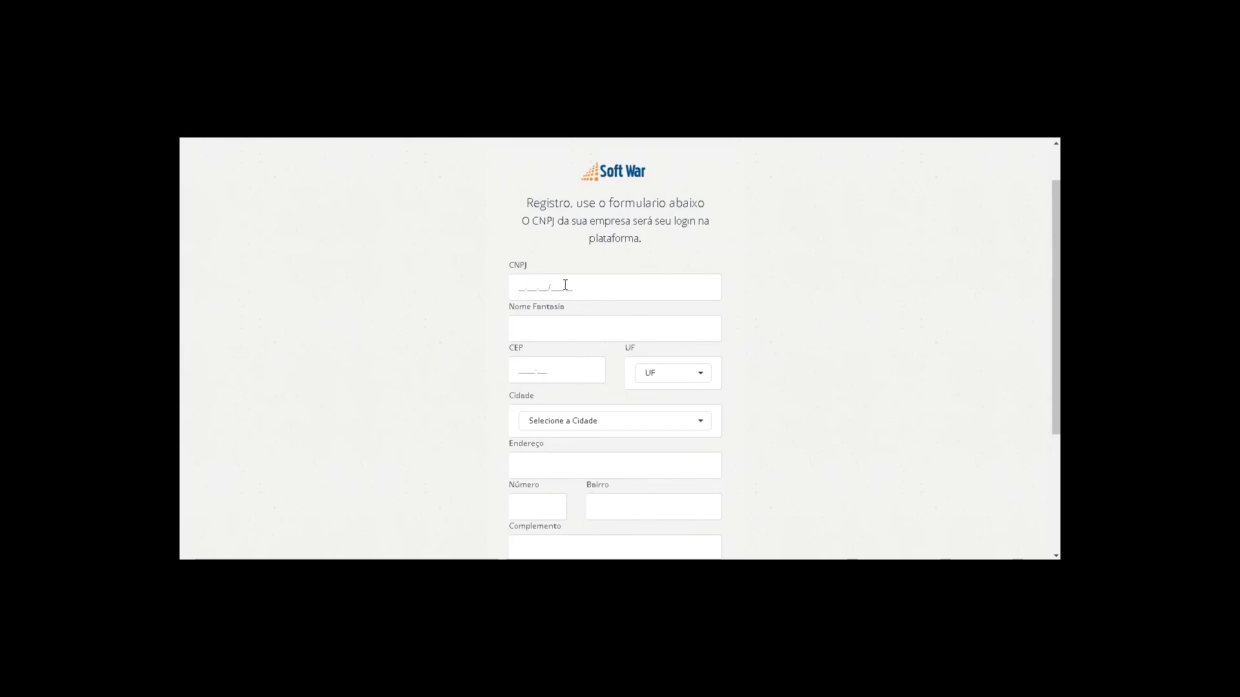
pyautogui.scroll(-2, 568, 282)
pyautogui.scroll(-1, 576, 285)
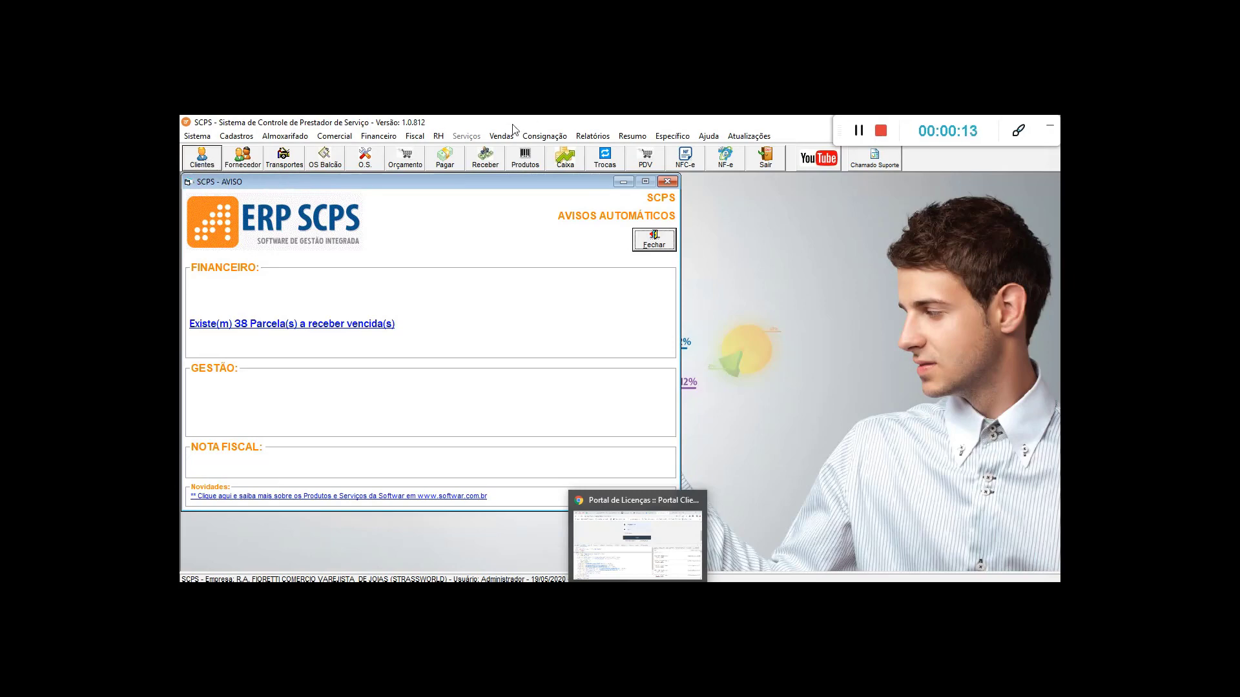
# Switch to SCPS, search the client register for the trade name "softwar" and open the SOFTWAR client record.
pyautogui.click(239, 137)
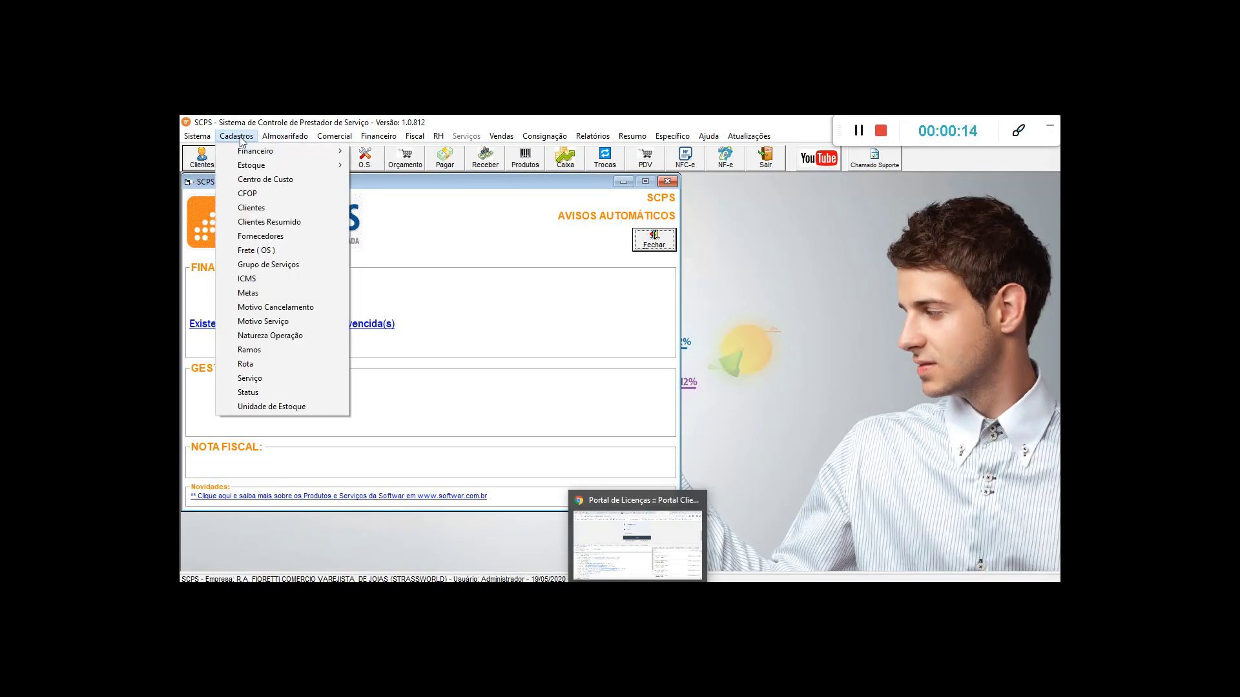
pyautogui.click(265, 208)
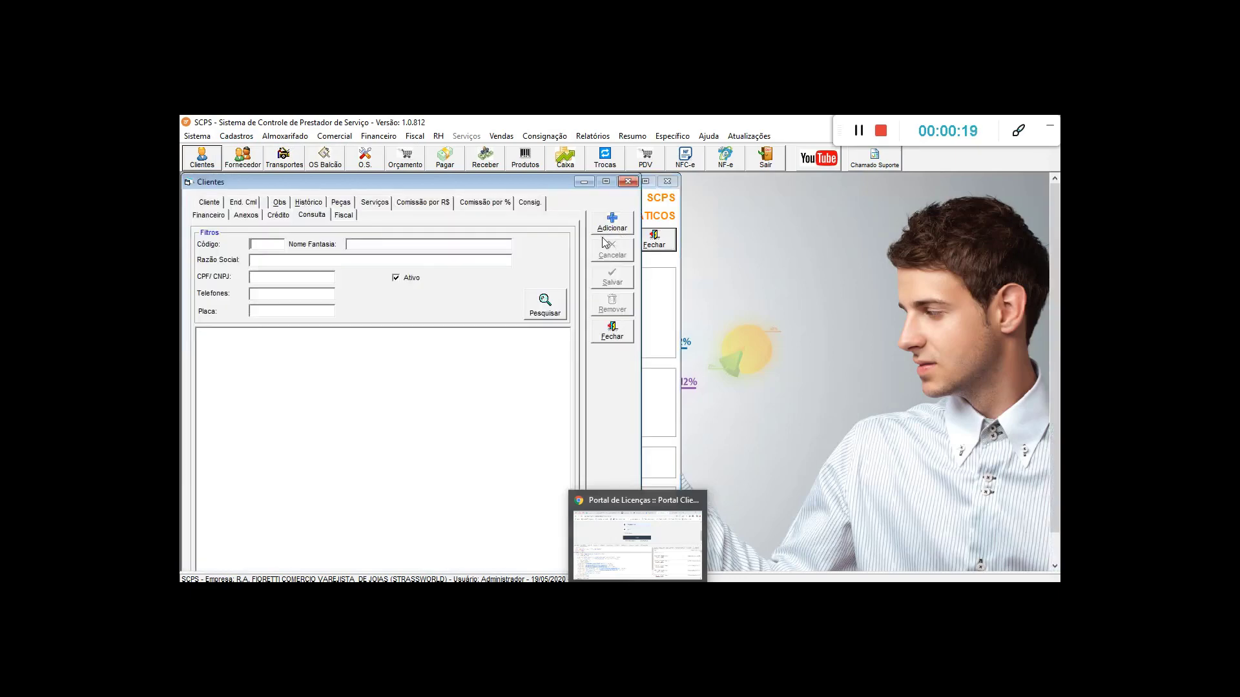
pyautogui.click(377, 246)
pyautogui.write('softwar')
pyautogui.click(554, 308)
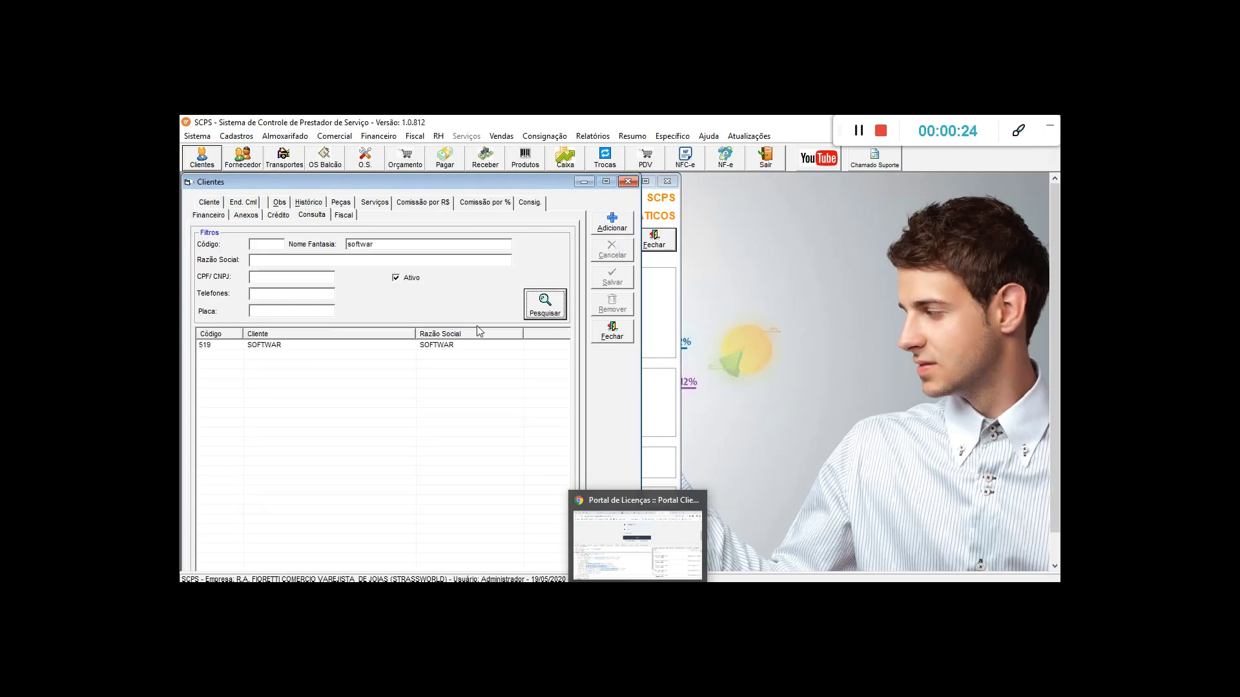
pyautogui.doubleClick(385, 348)
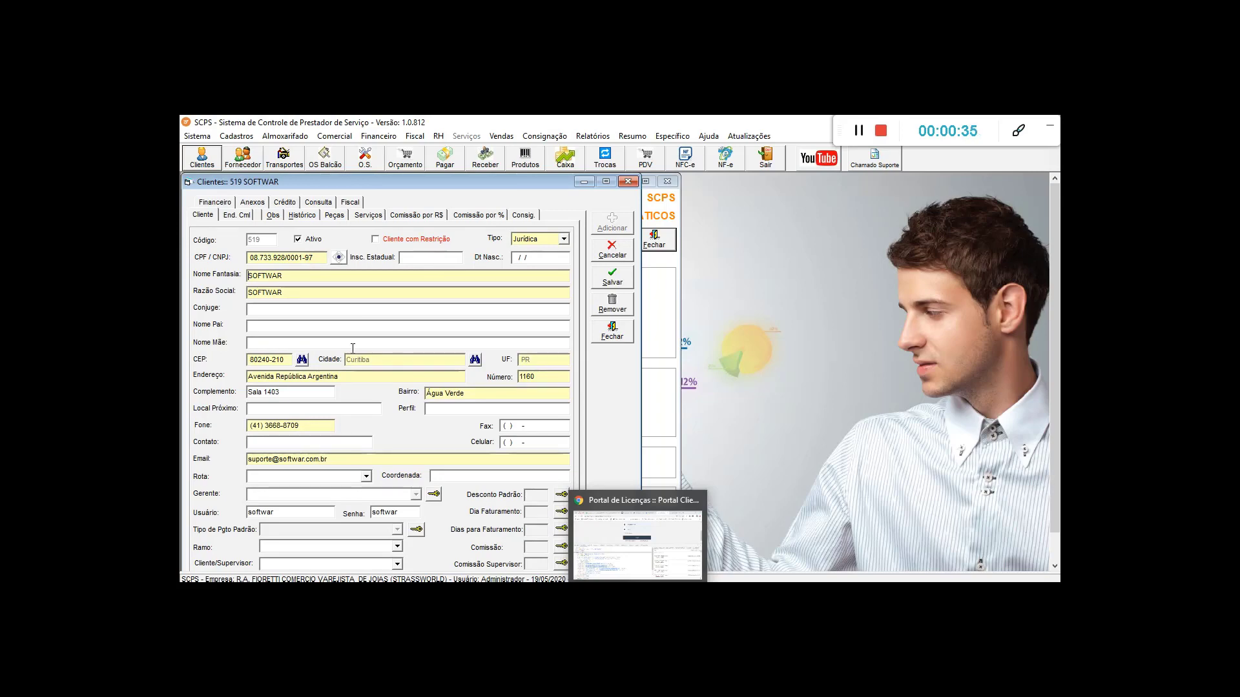
# Close the automatic notices window and review the client's CNPJ, trade name, legal name, user and password fields.
pyautogui.click(651, 423)
pyautogui.click(667, 181)
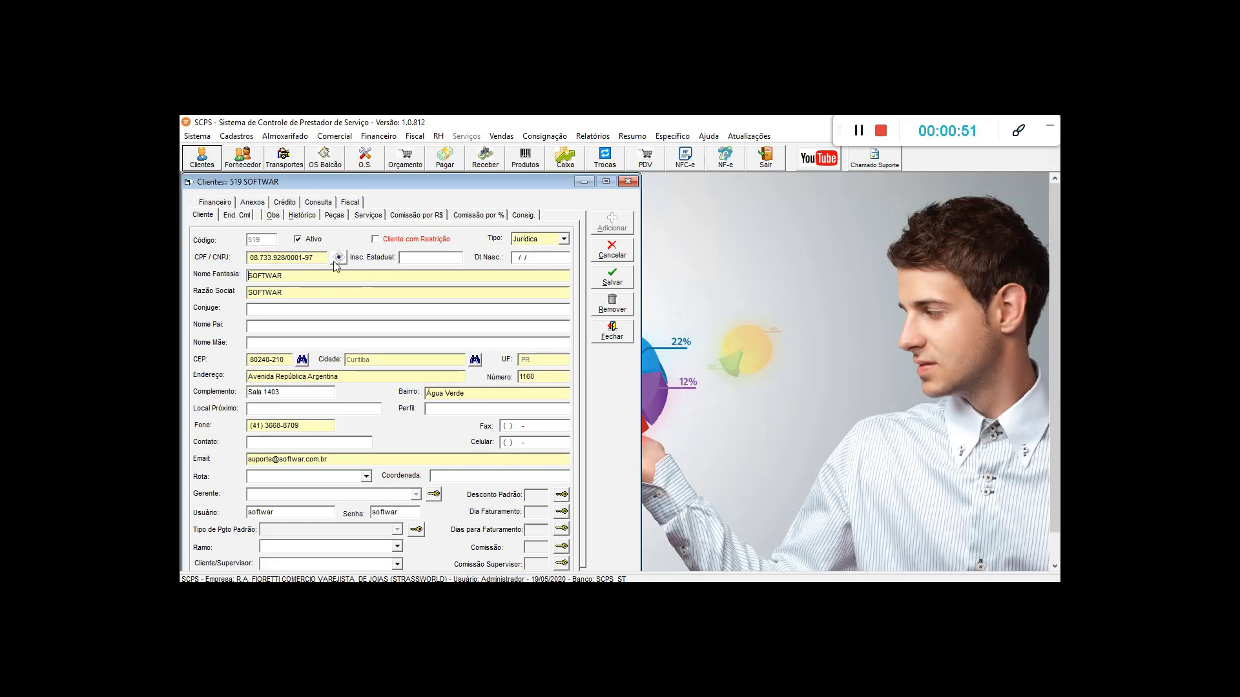
pyautogui.moveTo(317, 257); pyautogui.dragTo(184, 262)
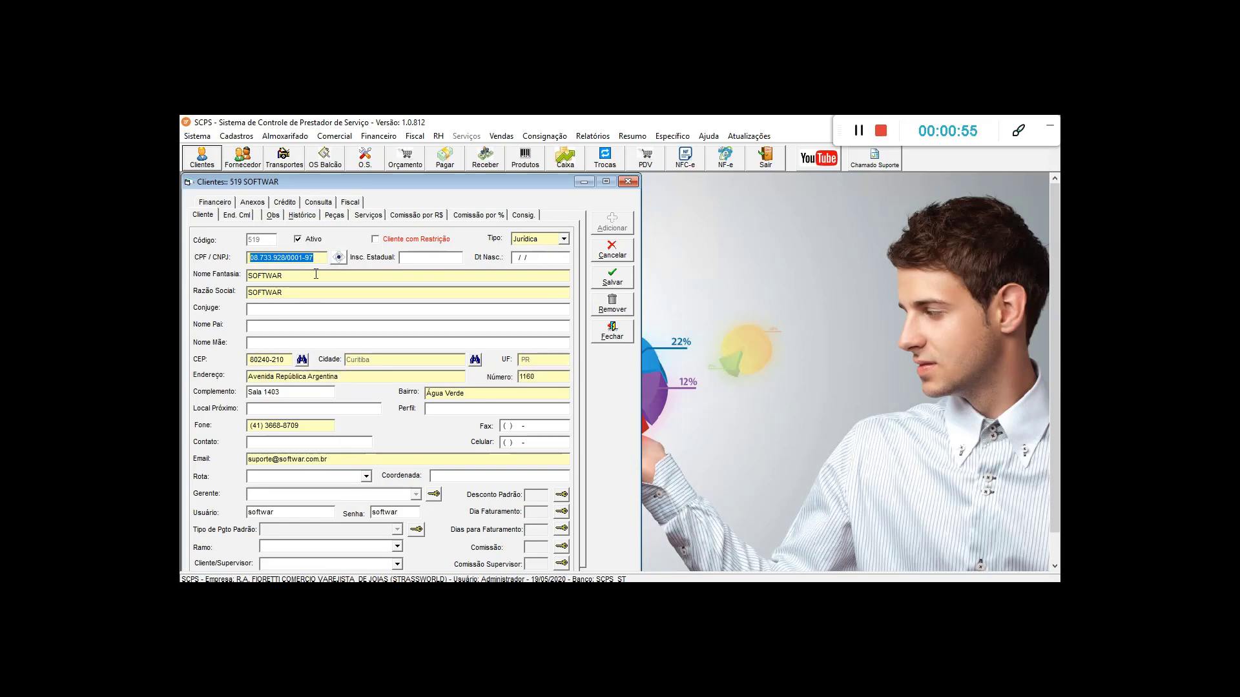
pyautogui.click(251, 276)
pyautogui.doubleClick(252, 276)
pyautogui.press('Tab')
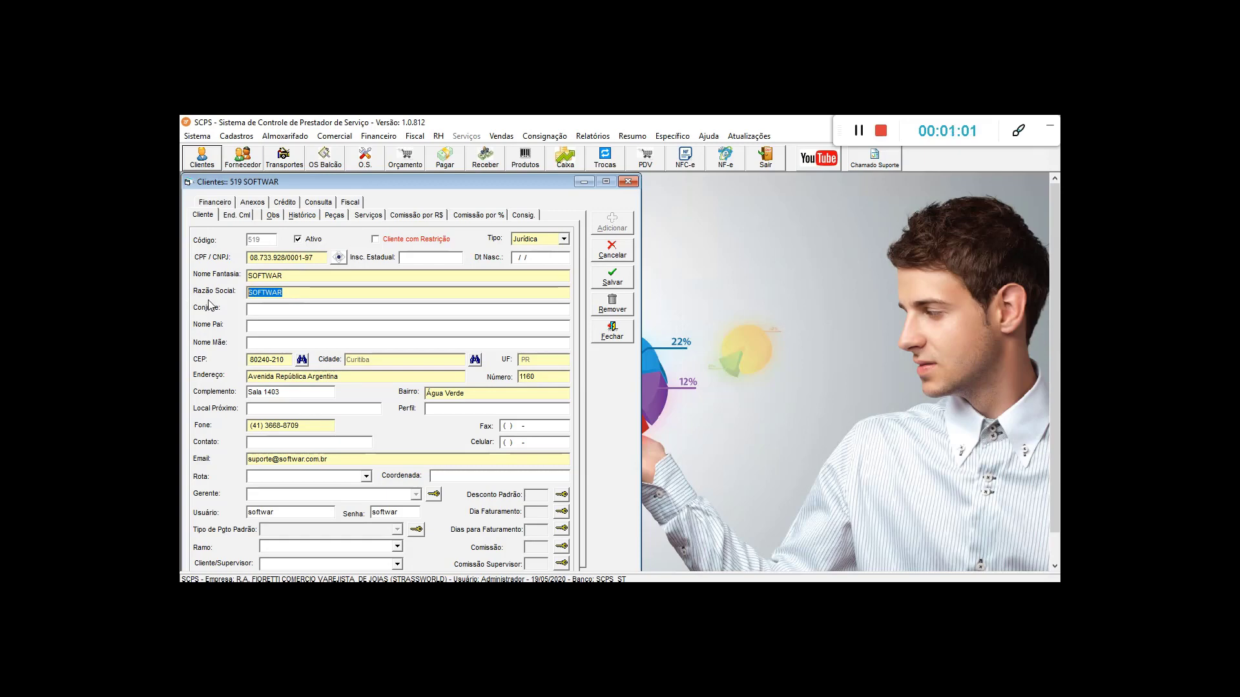
pyautogui.doubleClick(406, 512)
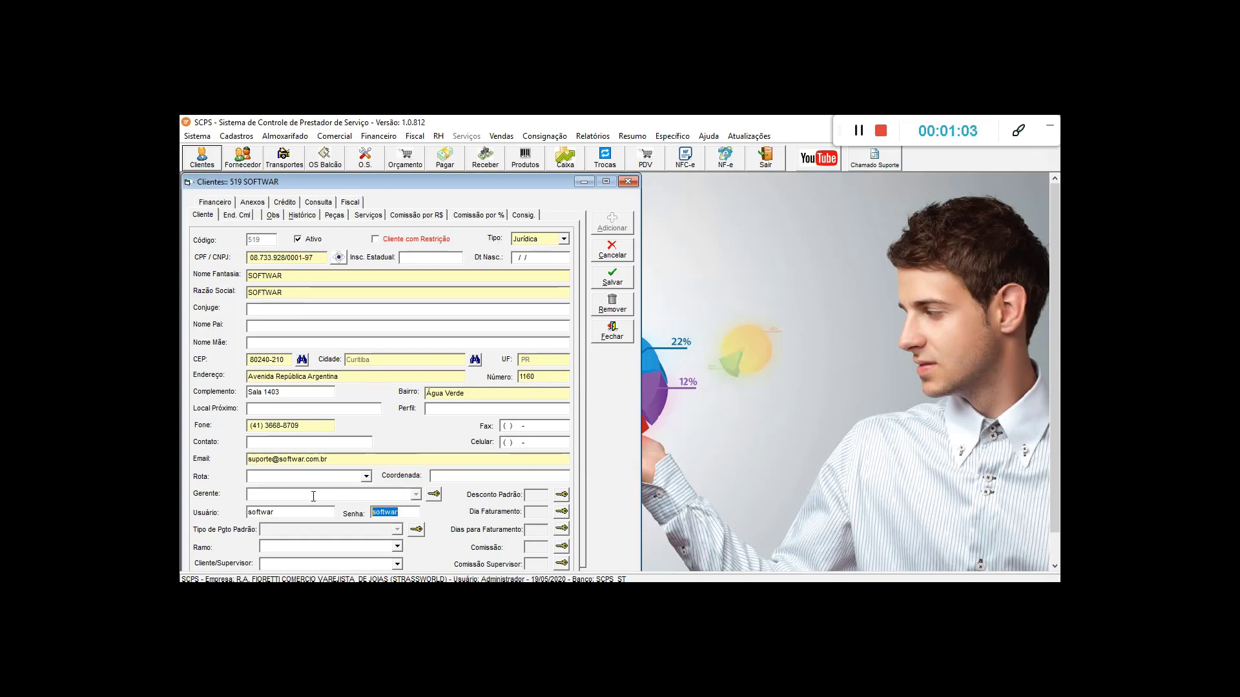
pyautogui.click(271, 513)
pyautogui.doubleClick(272, 512)
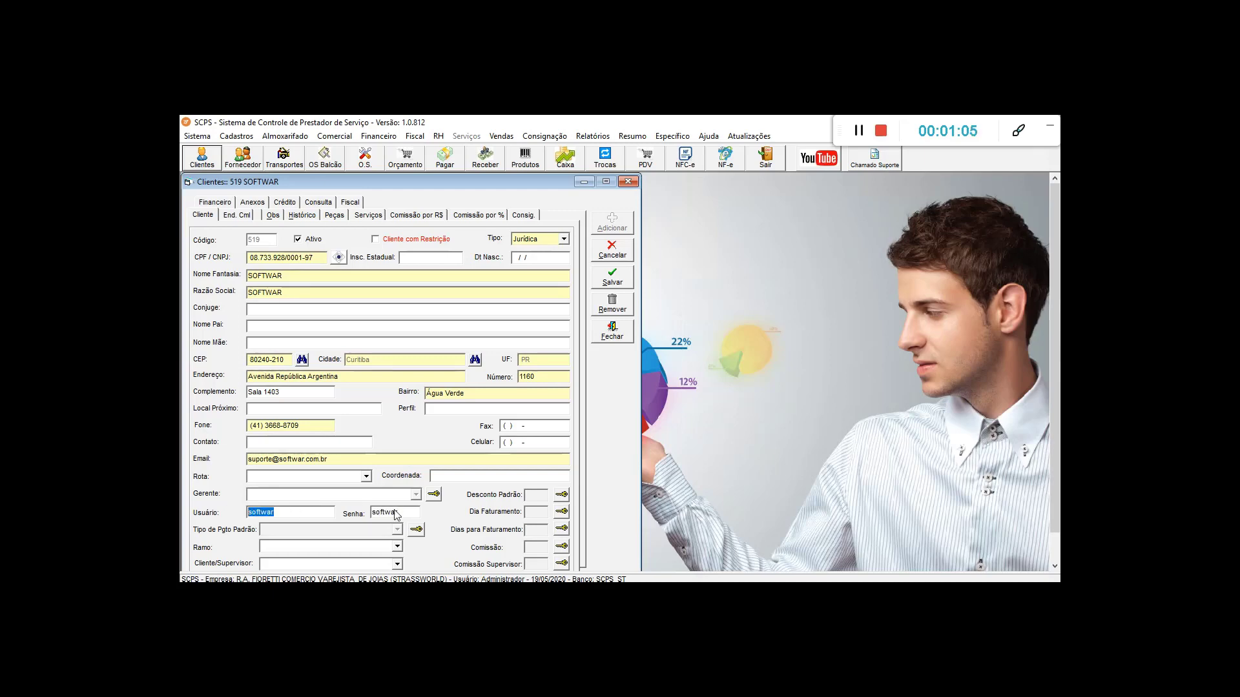
pyautogui.press('Tab')
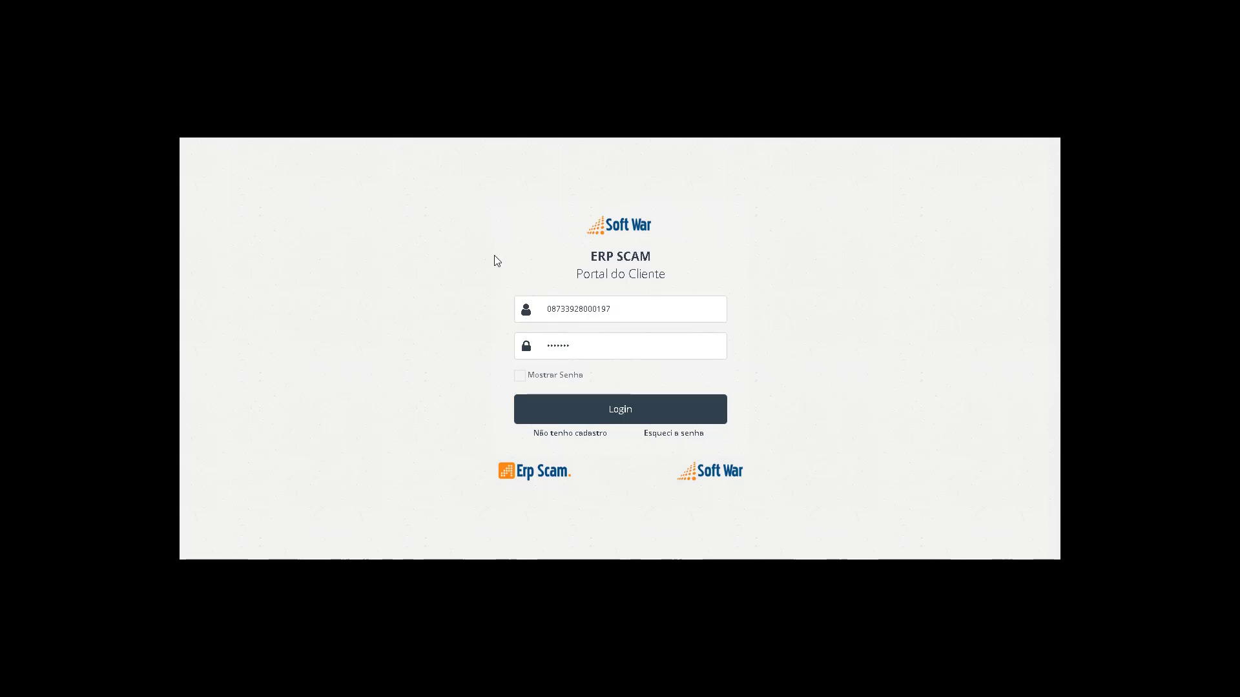
# Switch to the ERP SCAM customer portal, log in, and view the Alterar Dados page before returning to the home page.
pyautogui.click(600, 417)
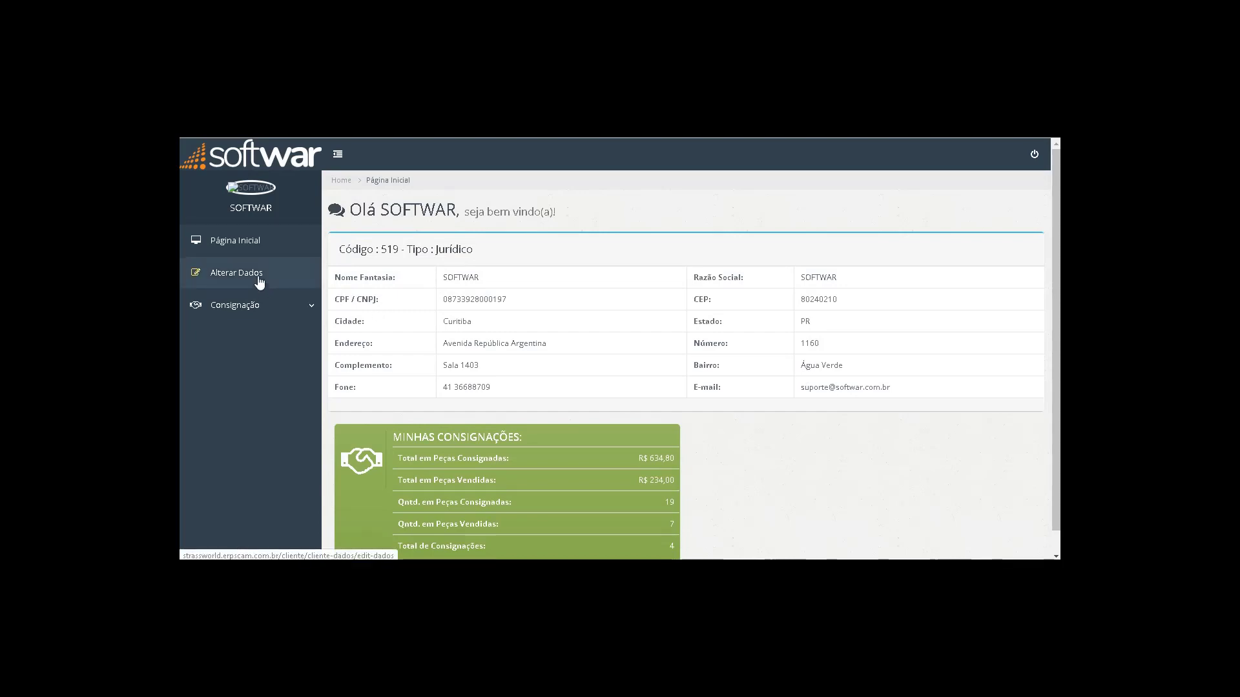
pyautogui.click(259, 282)
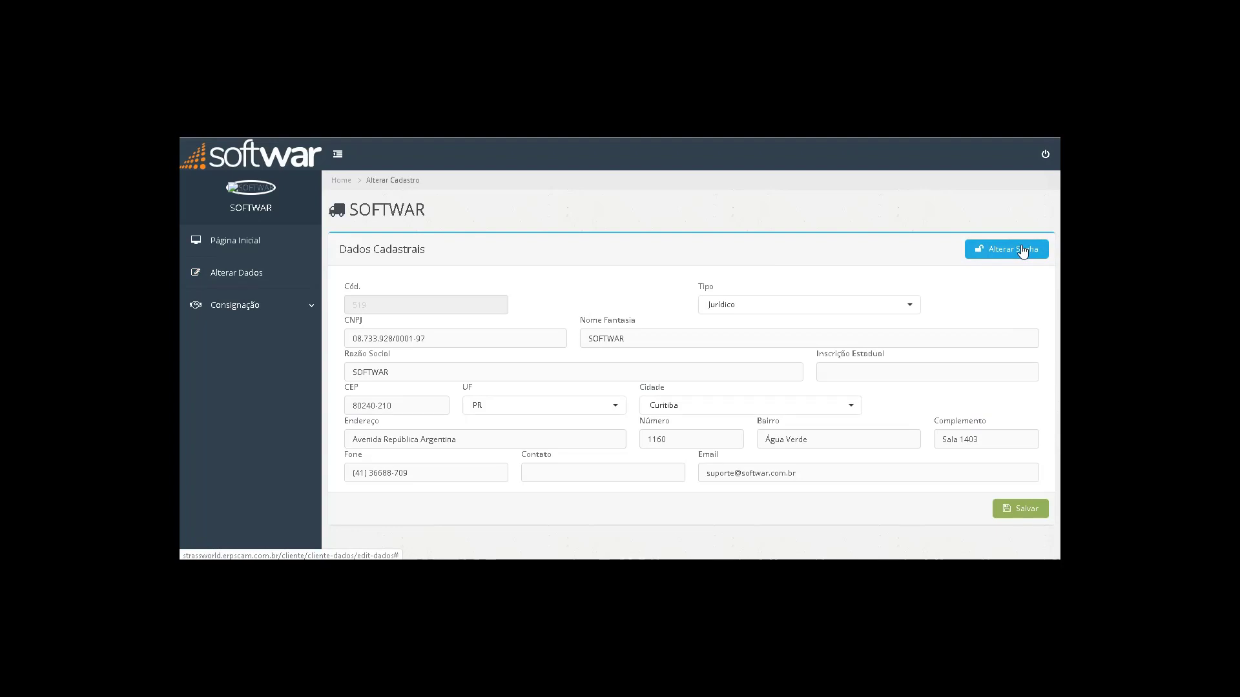
pyautogui.click(233, 243)
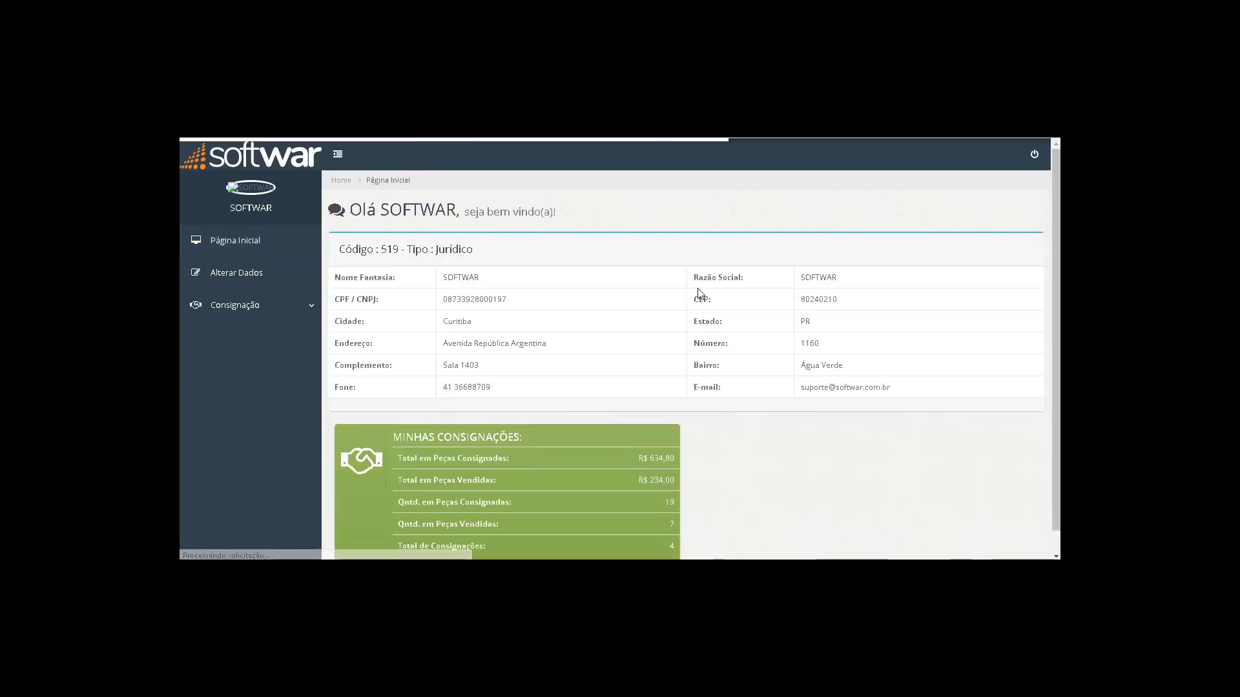
# Review the Minhas Consignações summary and start a new consignment.
pyautogui.scroll(-1, 709, 244)
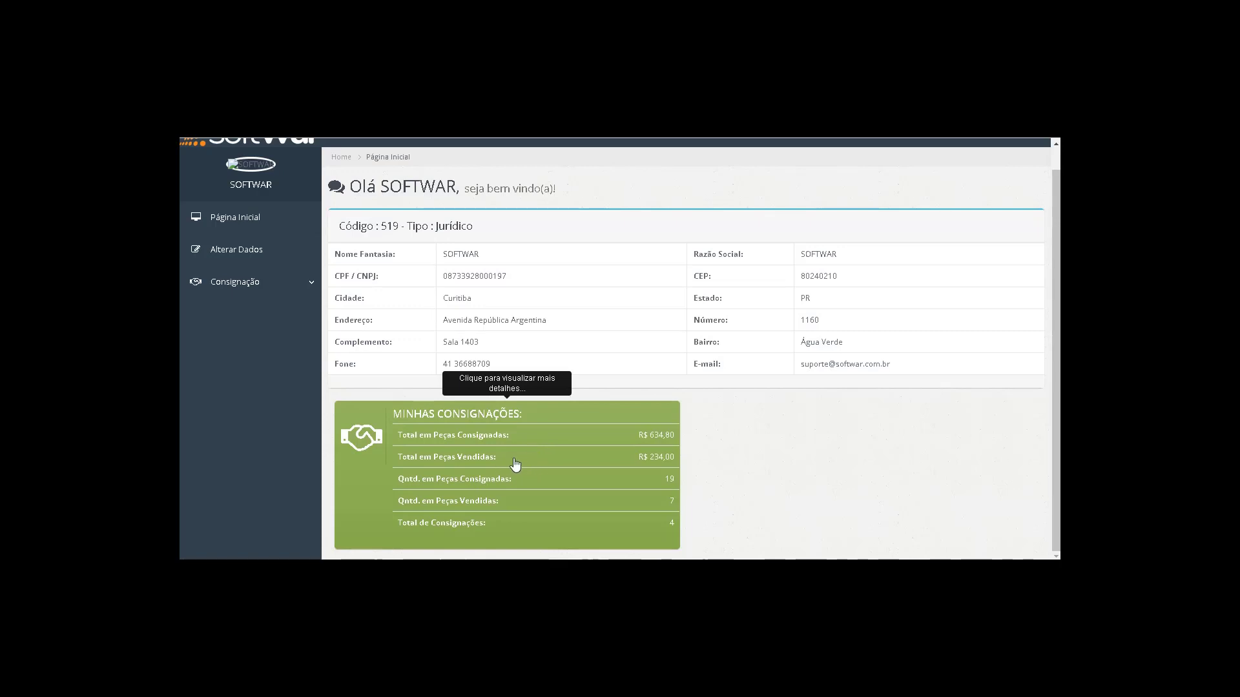
pyautogui.click(304, 290)
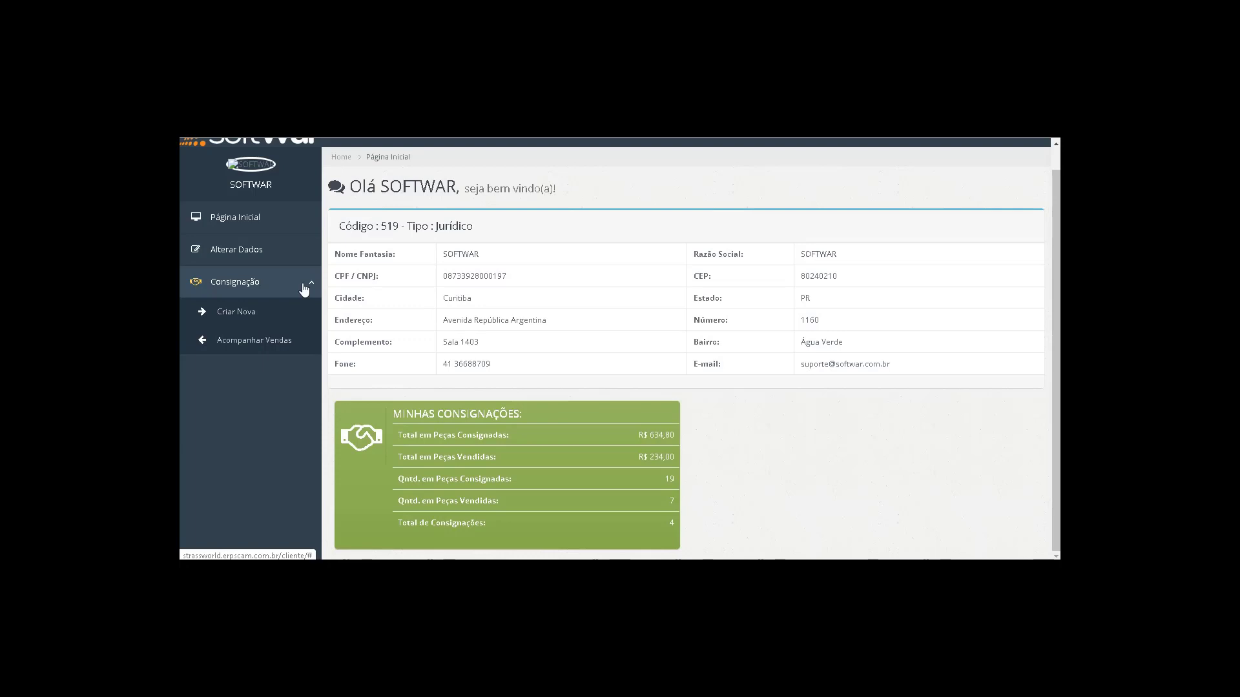
pyautogui.hotkey('ctrl', '-')
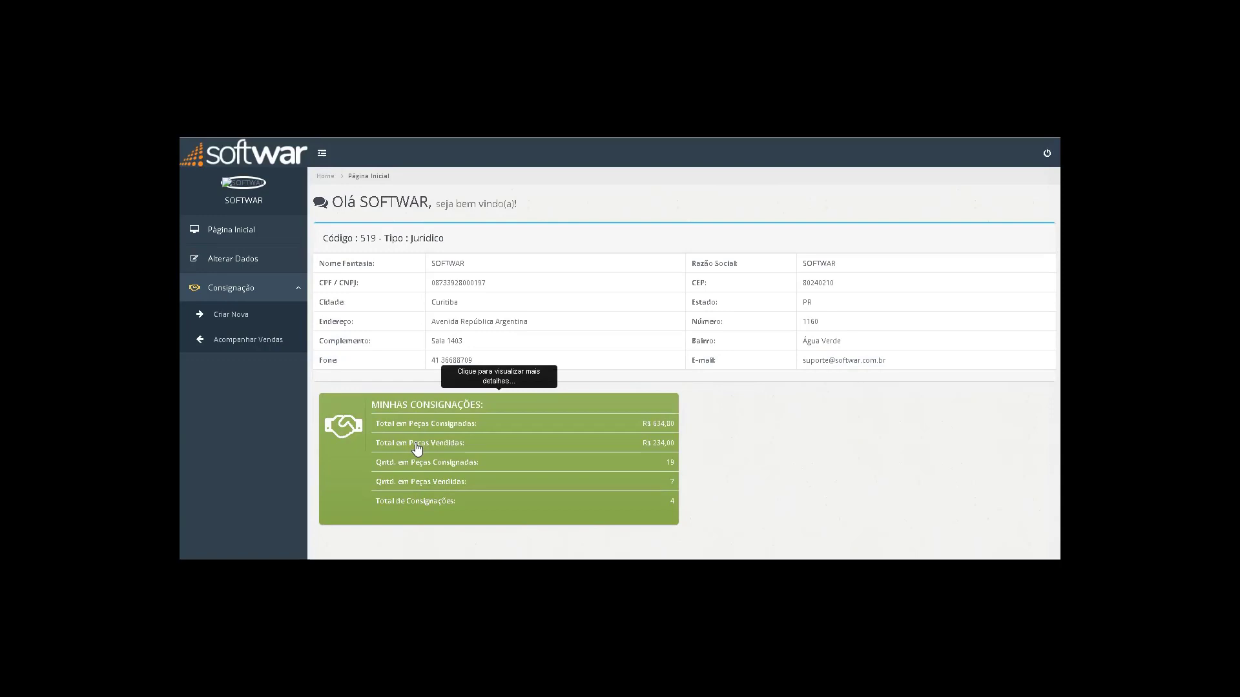
pyautogui.click(250, 325)
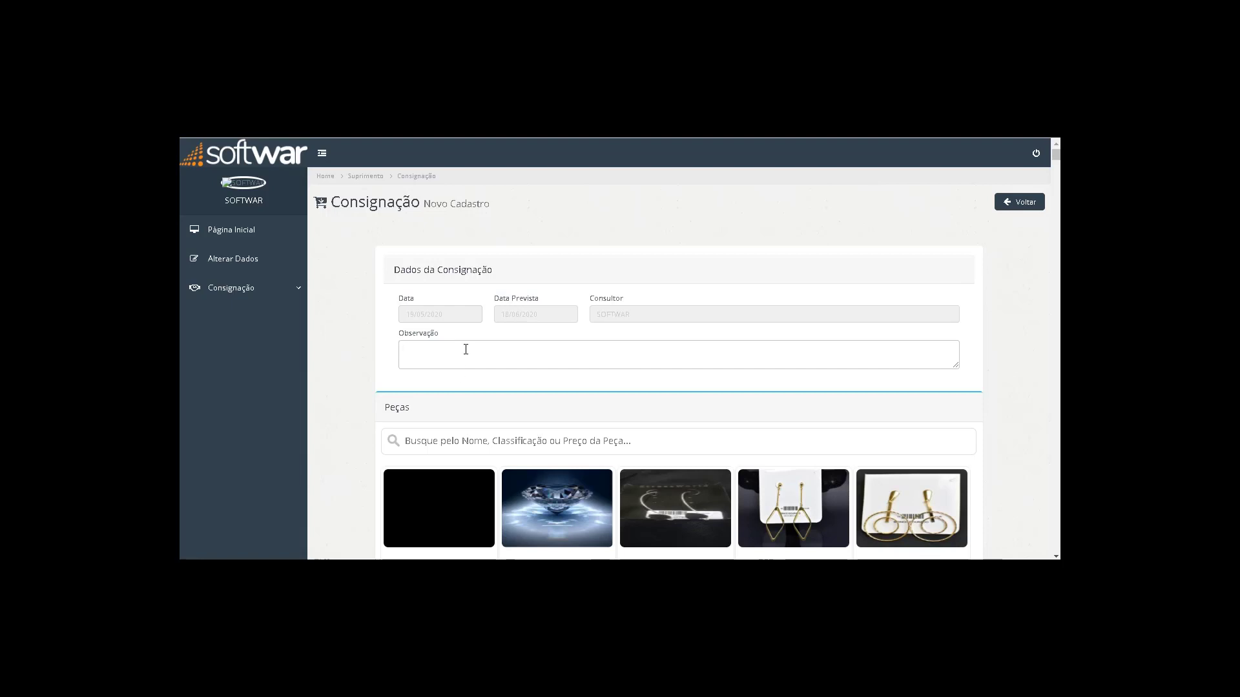
# Examine the new consignment form, including its observation field, parts search and catalogue of available pieces.
pyautogui.scroll(-1, 466, 350)
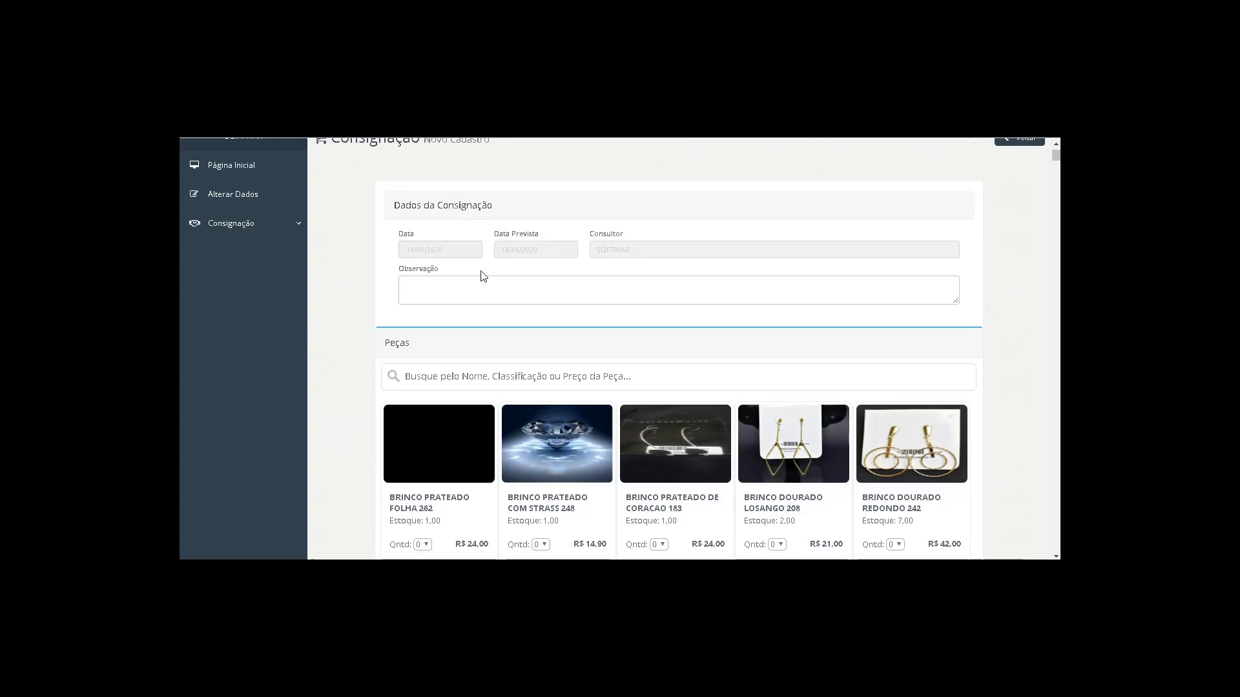
pyautogui.scroll(-3, 483, 276)
pyautogui.scroll(1, 988, 330)
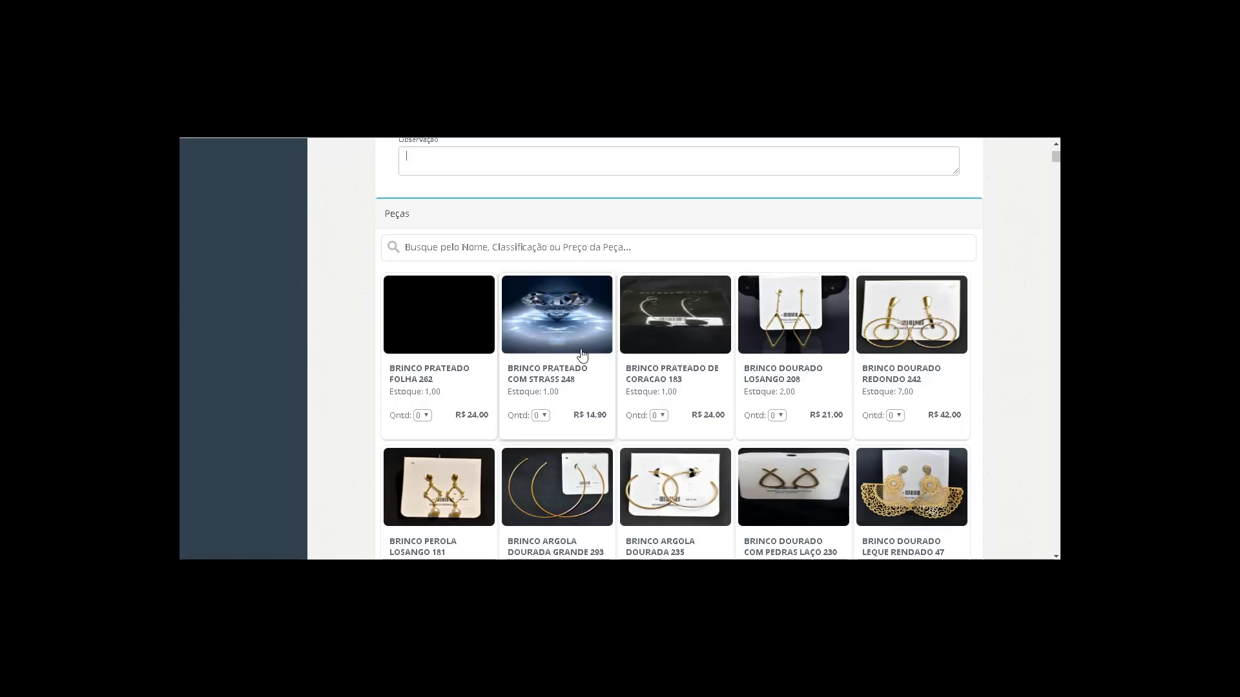
pyautogui.click(470, 247)
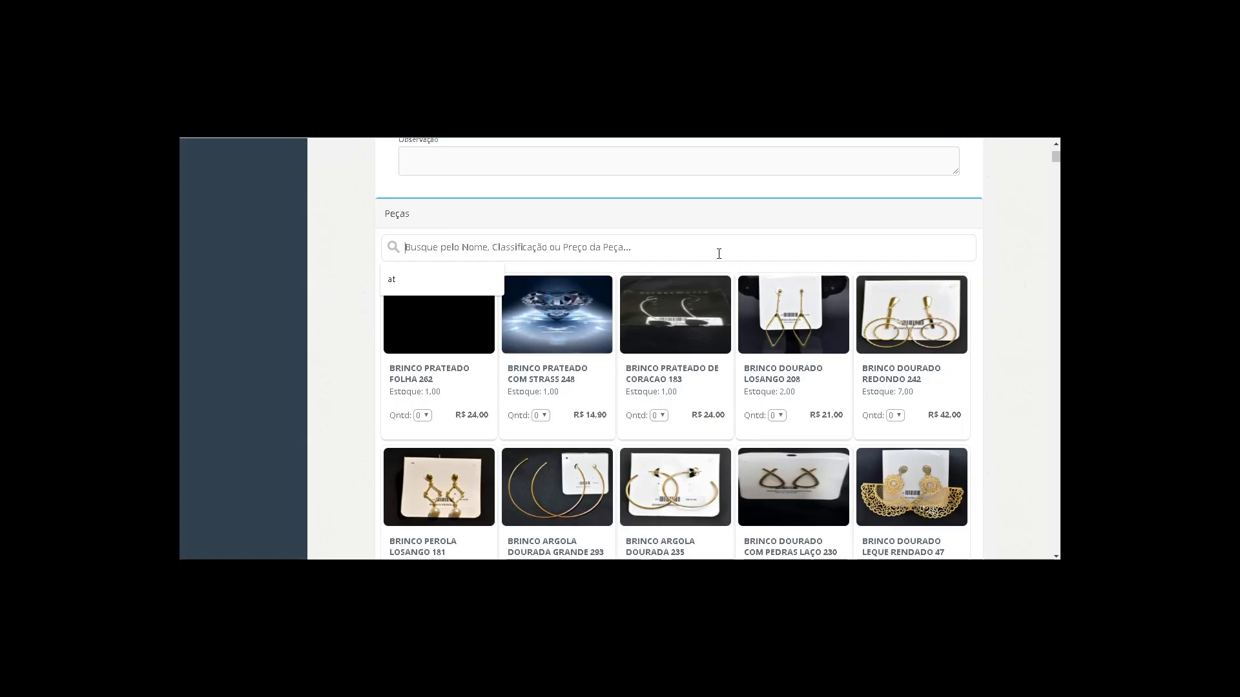
pyautogui.click(1038, 338)
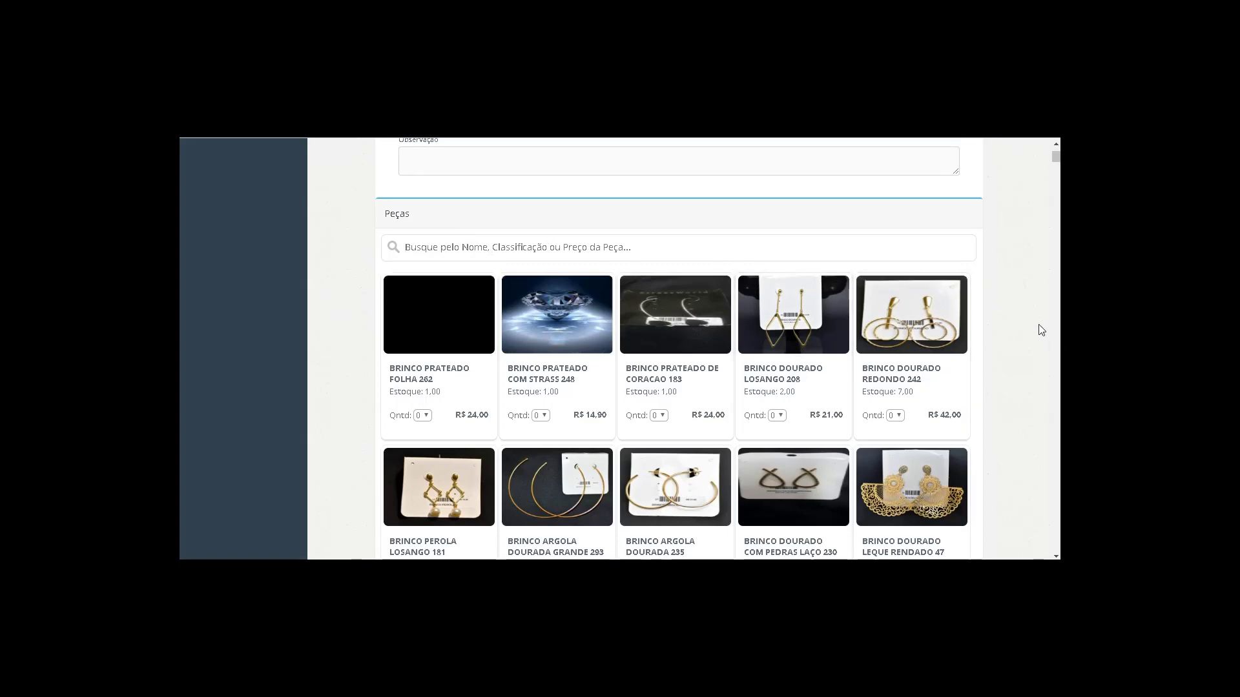
pyautogui.scroll(-4, 1036, 323)
pyautogui.scroll(-10, 1014, 220)
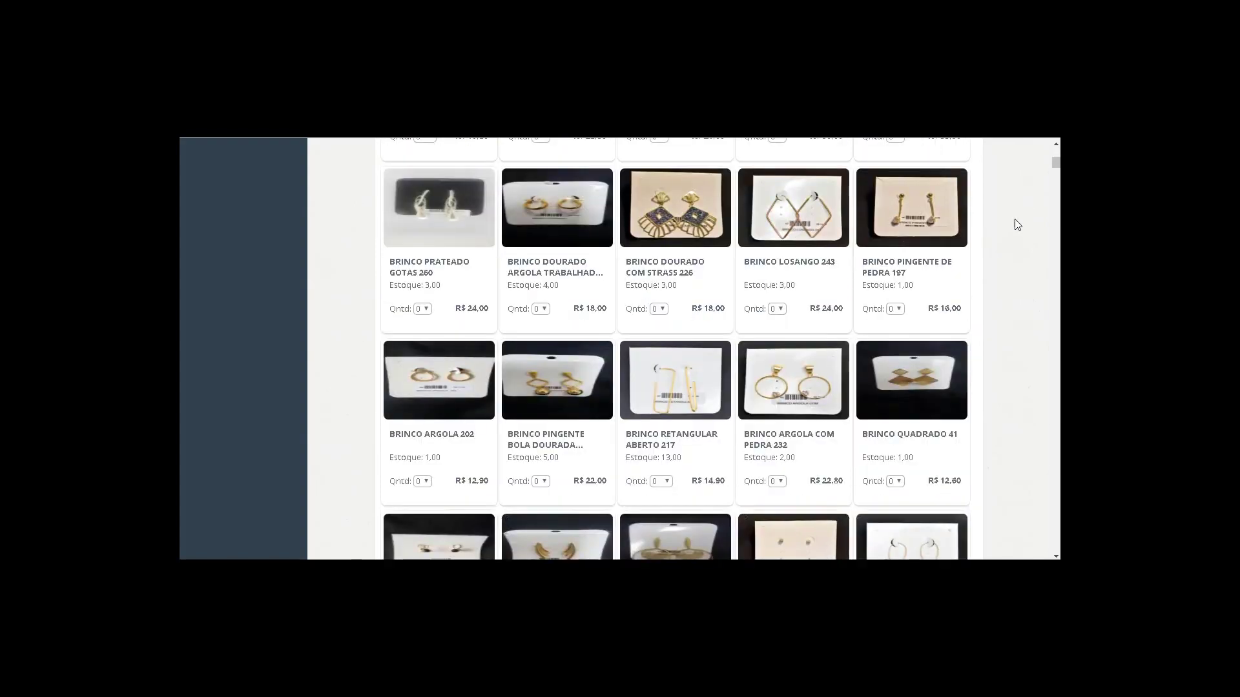
pyautogui.scroll(-1, 1013, 221)
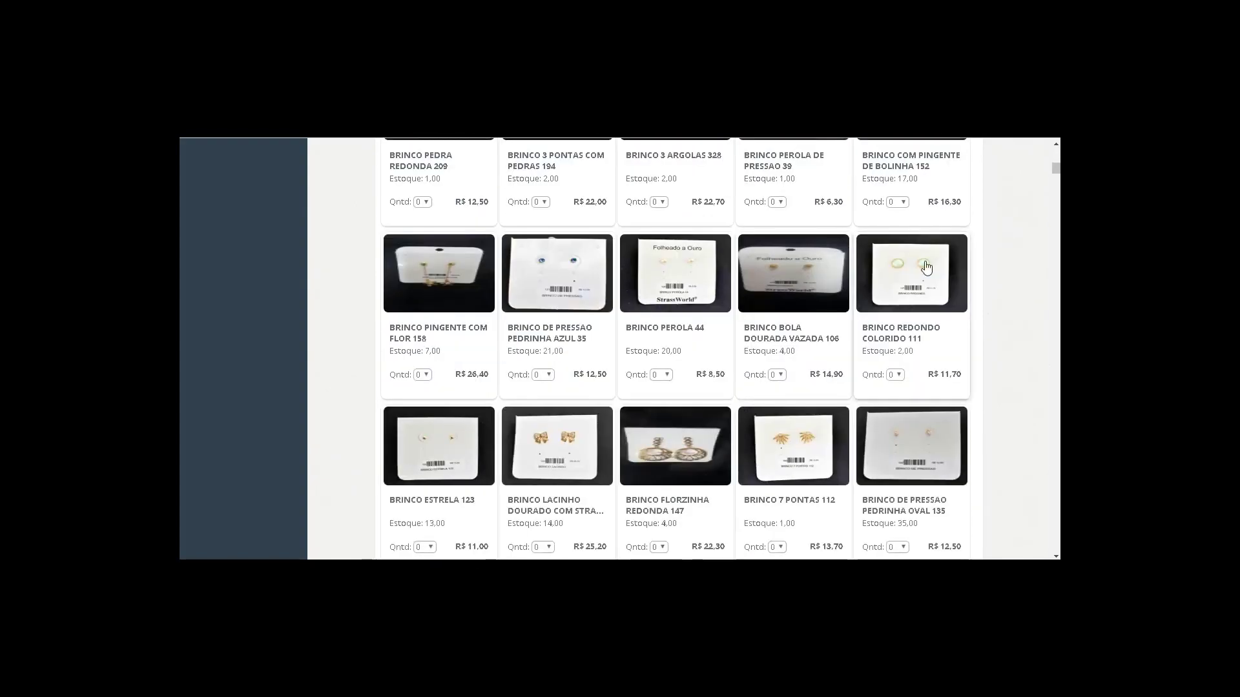
pyautogui.scroll(8, 927, 267)
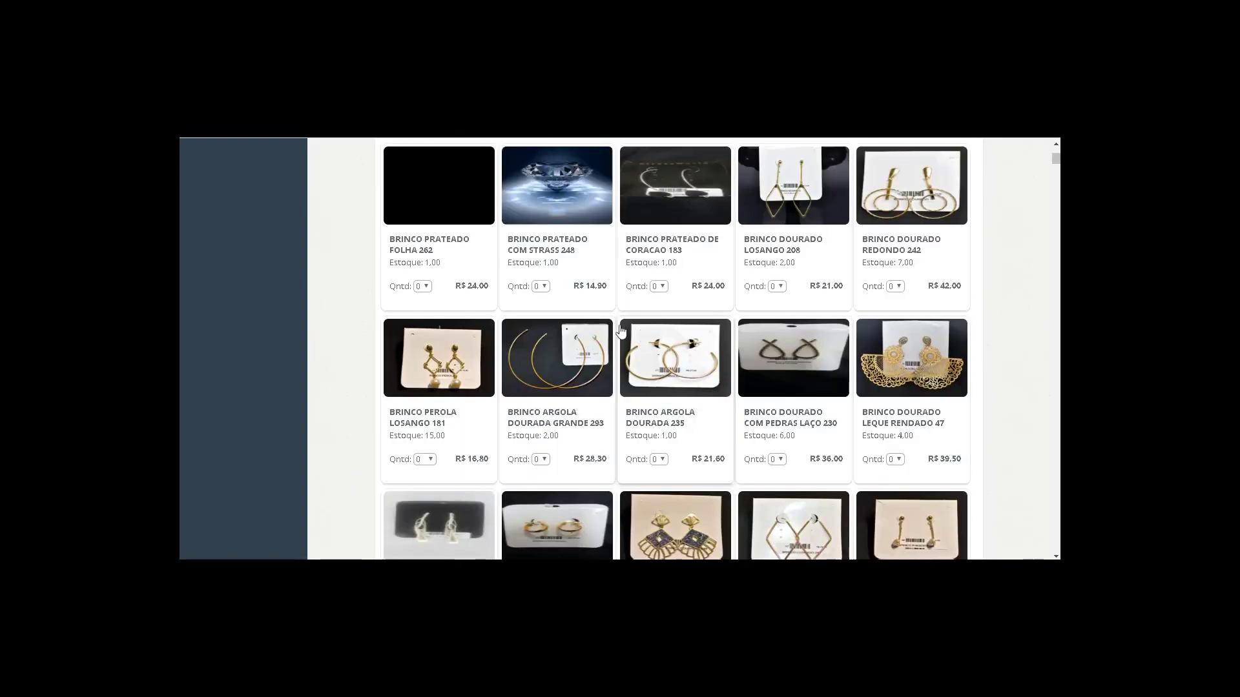
pyautogui.scroll(2, 620, 330)
pyautogui.click(471, 247)
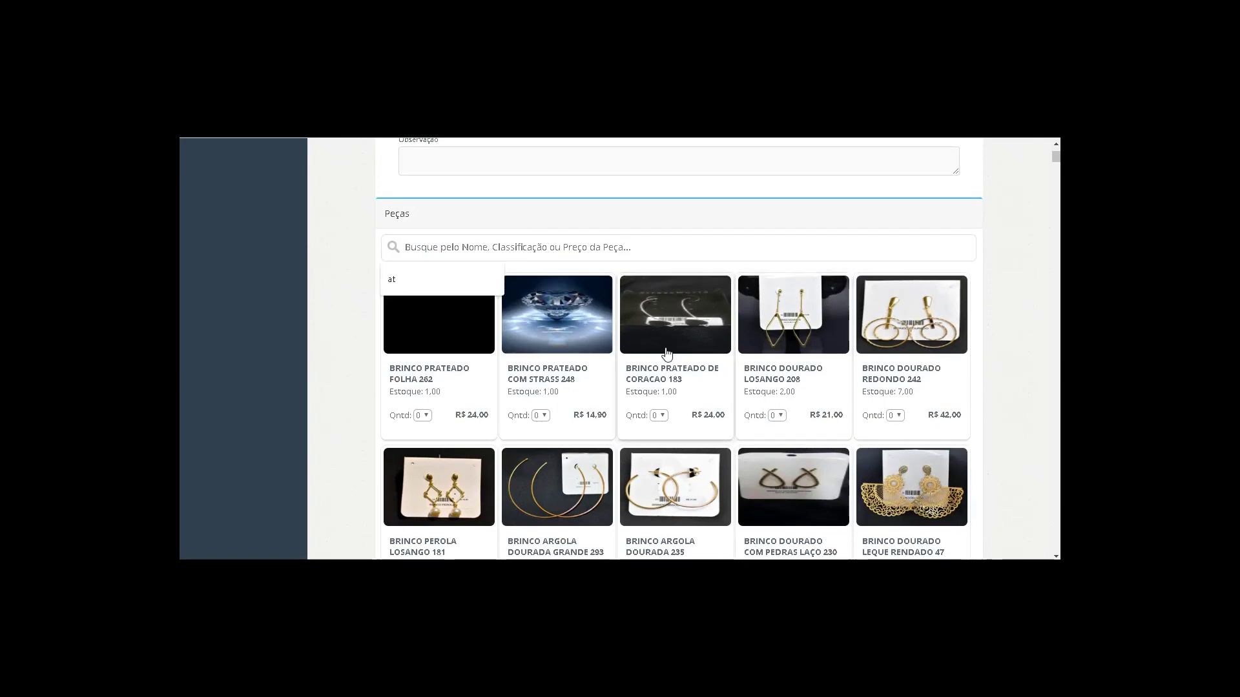
pyautogui.click(1010, 303)
# Add the BRINCO LOSANGO 243 earring to the consignment with a quantity of 1.
pyautogui.scroll(-2, 1011, 303)
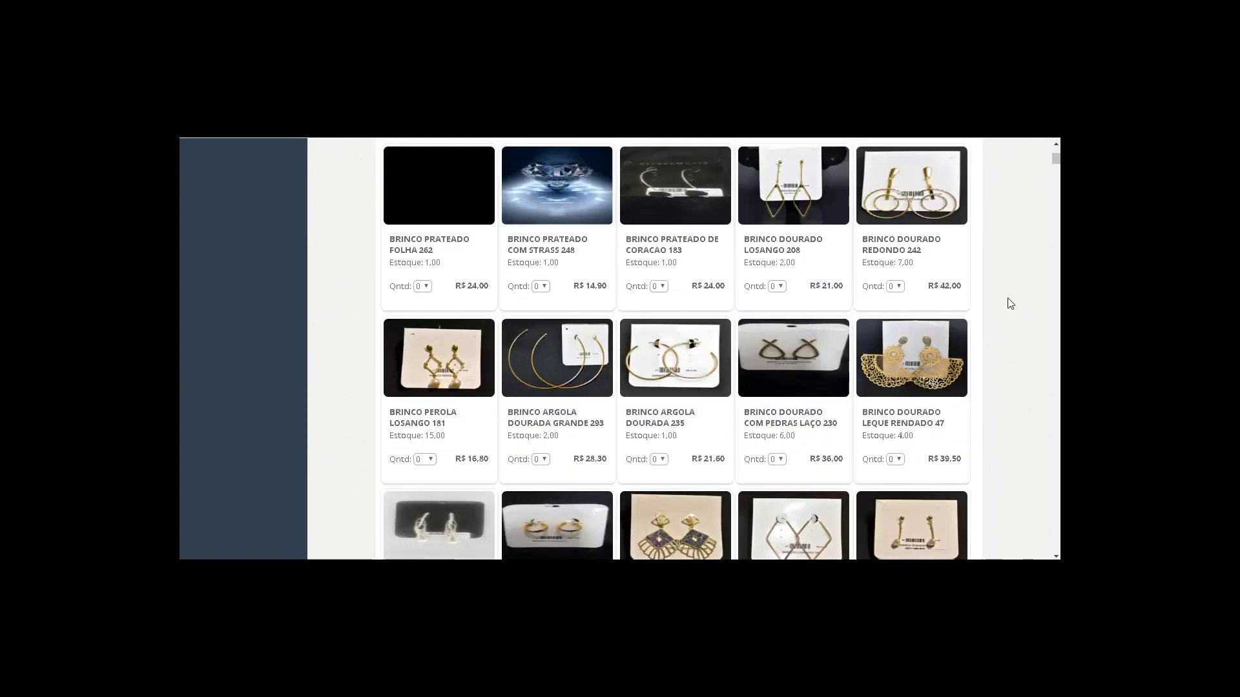
pyautogui.scroll(-2, 1011, 303)
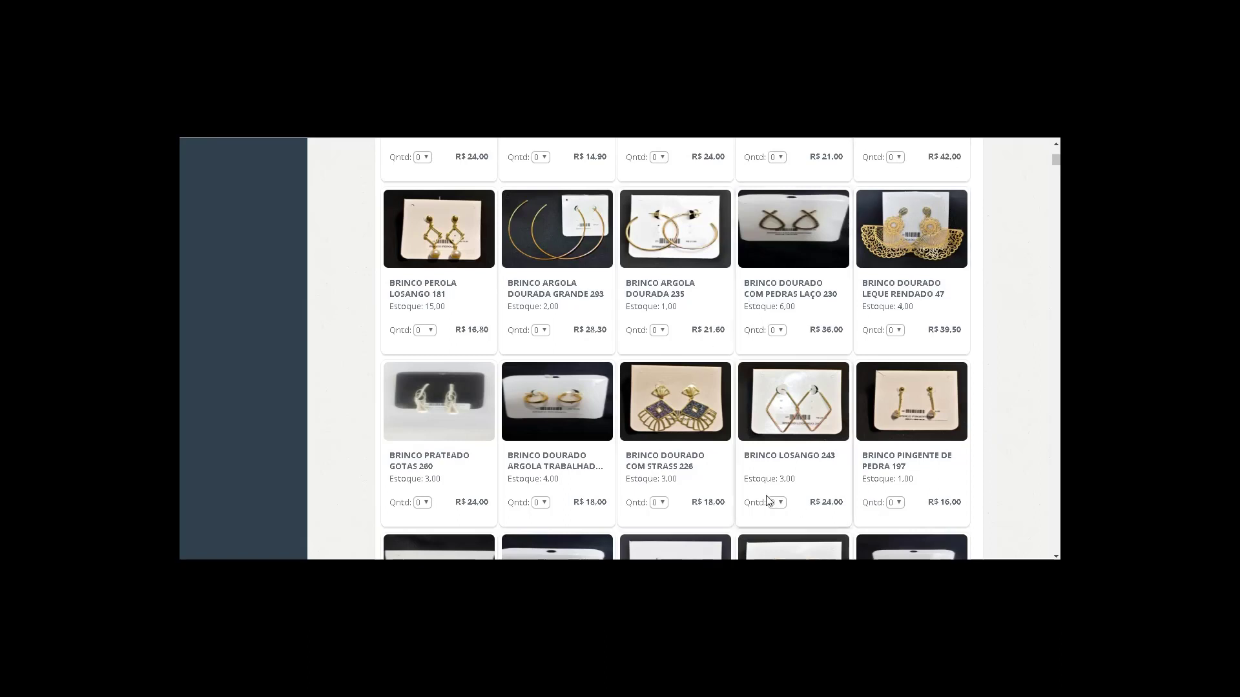
pyautogui.click(804, 405)
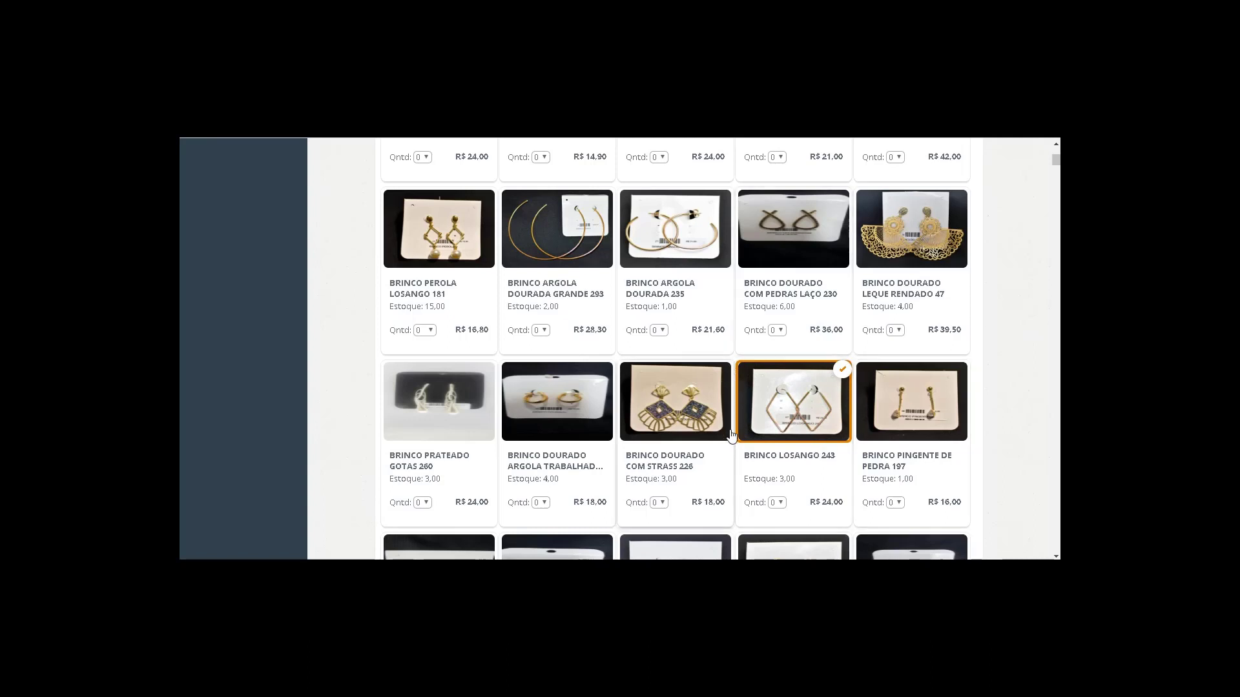
pyautogui.scroll(-1, 732, 438)
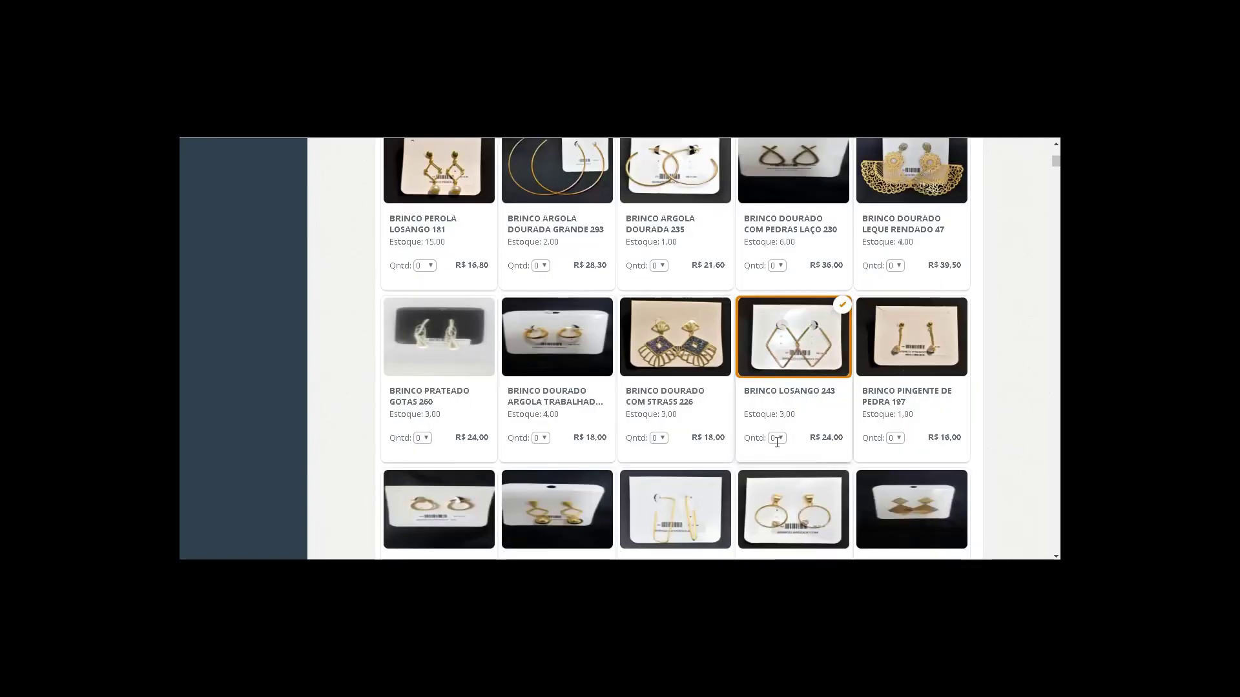
pyautogui.click(778, 438)
pyautogui.click(778, 463)
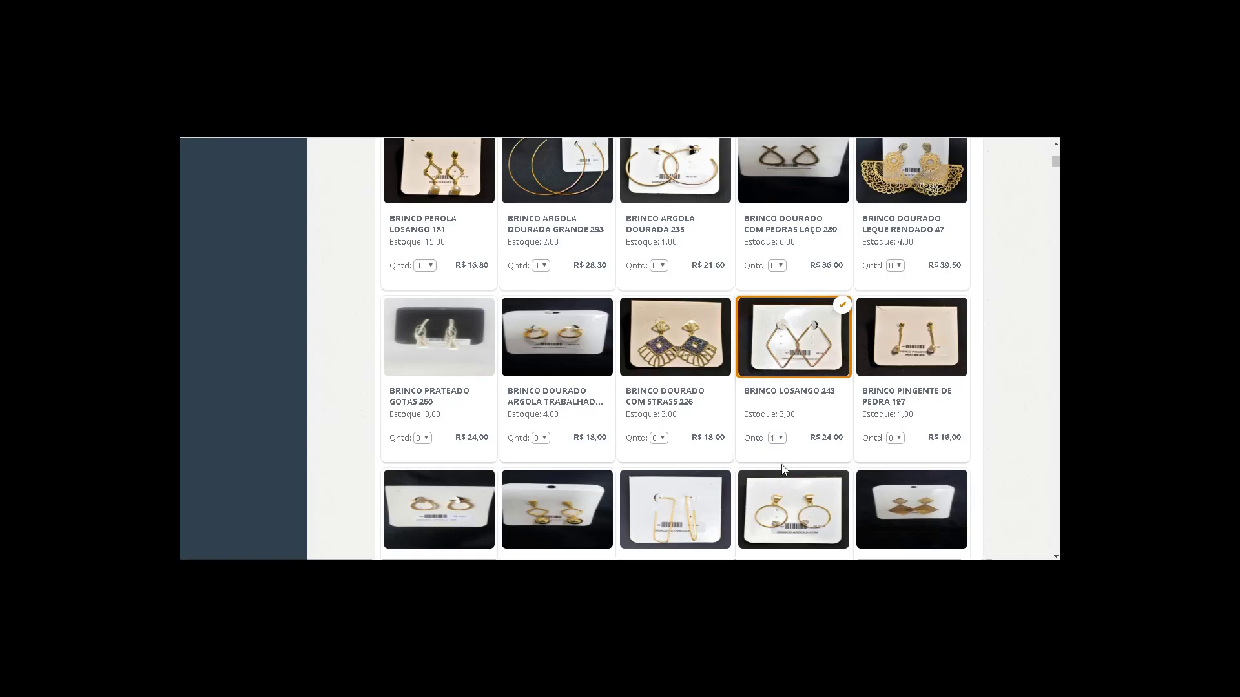
# Add the BRINCO PRATEADO GOTAS 260 earring to the consignment with a quantity of 2.
pyautogui.click(438, 360)
pyautogui.click(423, 438)
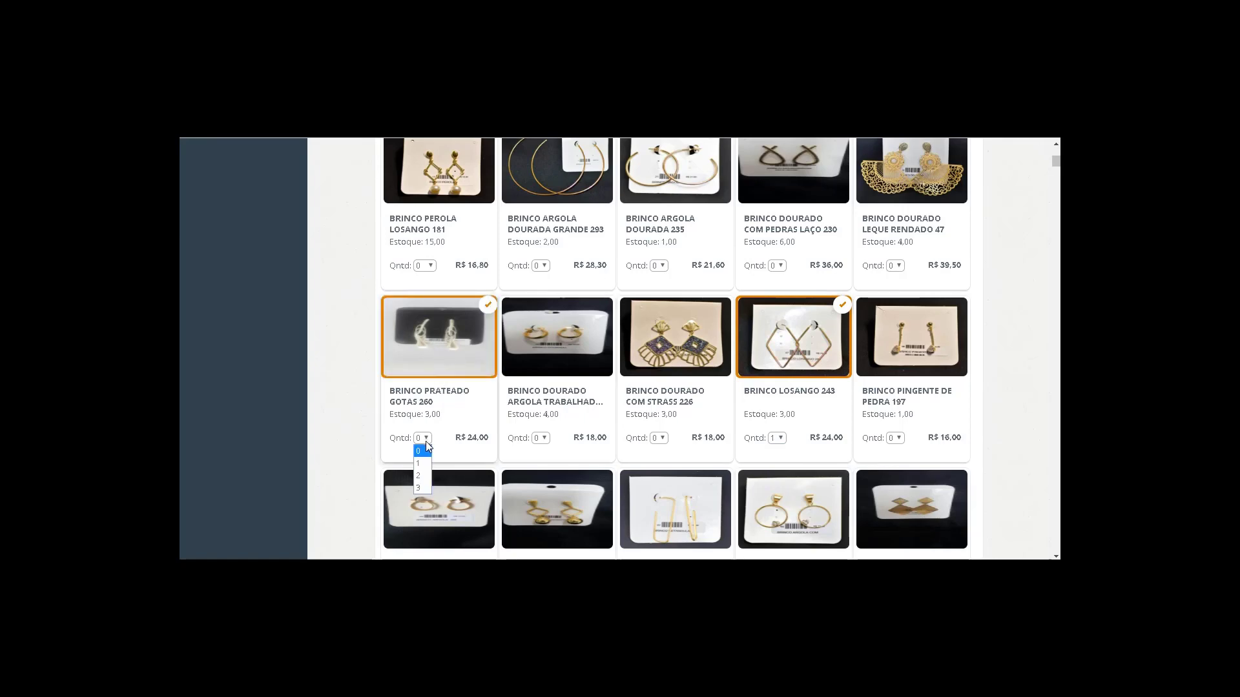
pyautogui.click(421, 477)
# Add the BRINCO COM PINGENTE DE BOLINHA 152 earring to the consignment with a quantity of 4.
pyautogui.scroll(-3, 428, 420)
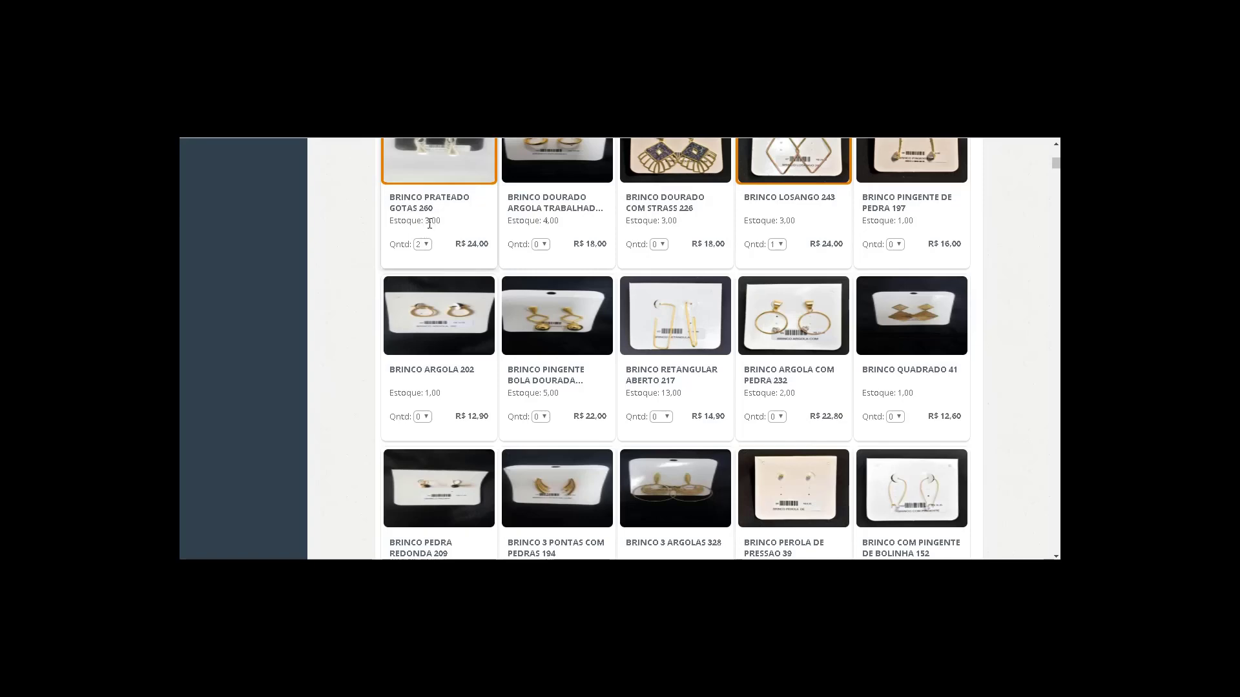
pyautogui.scroll(-2, 436, 227)
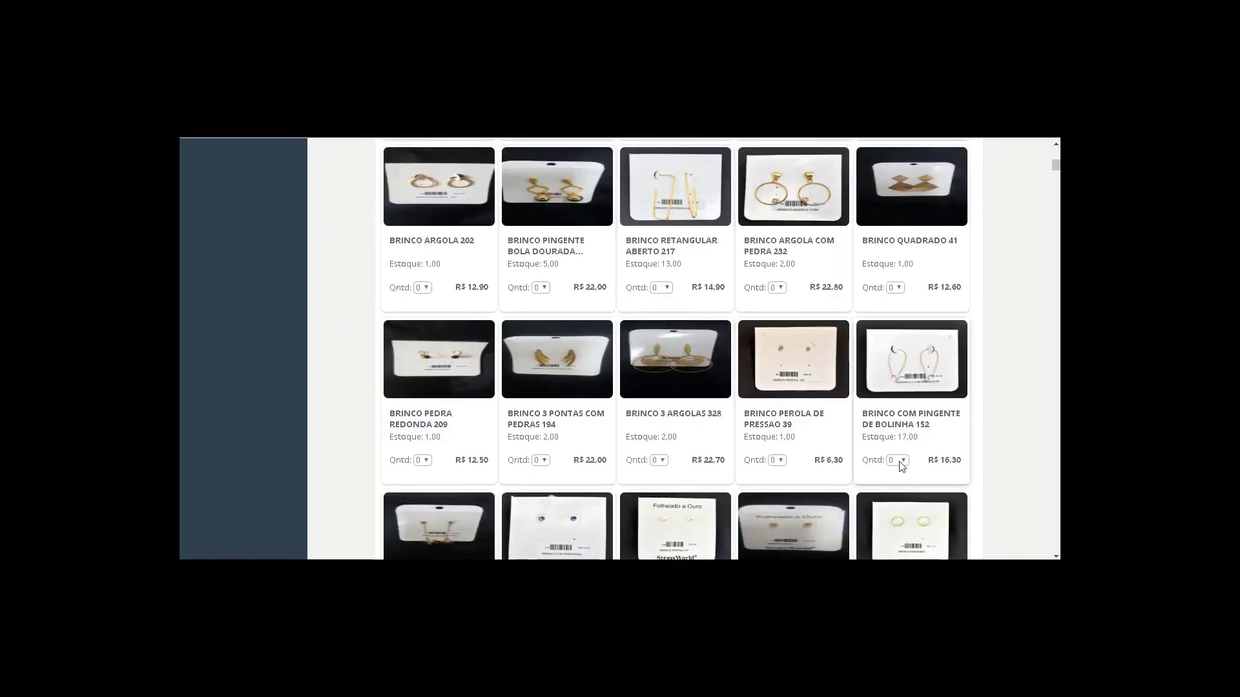
pyautogui.click(900, 460)
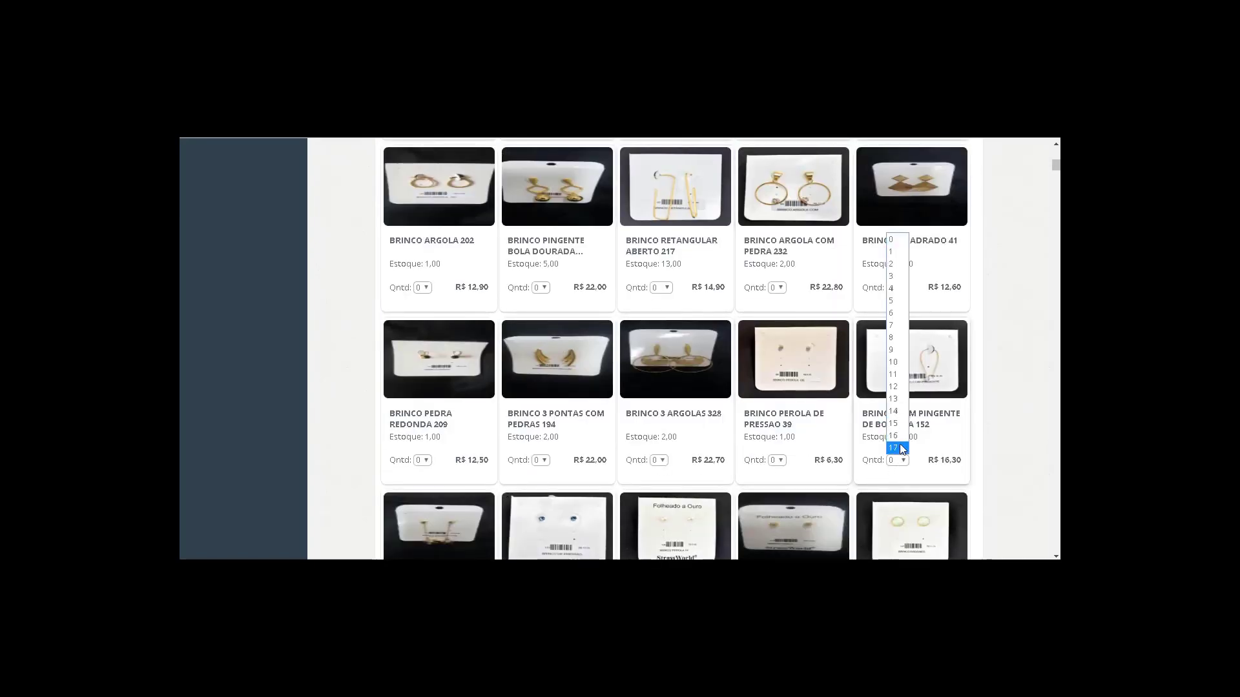
pyautogui.click(895, 288)
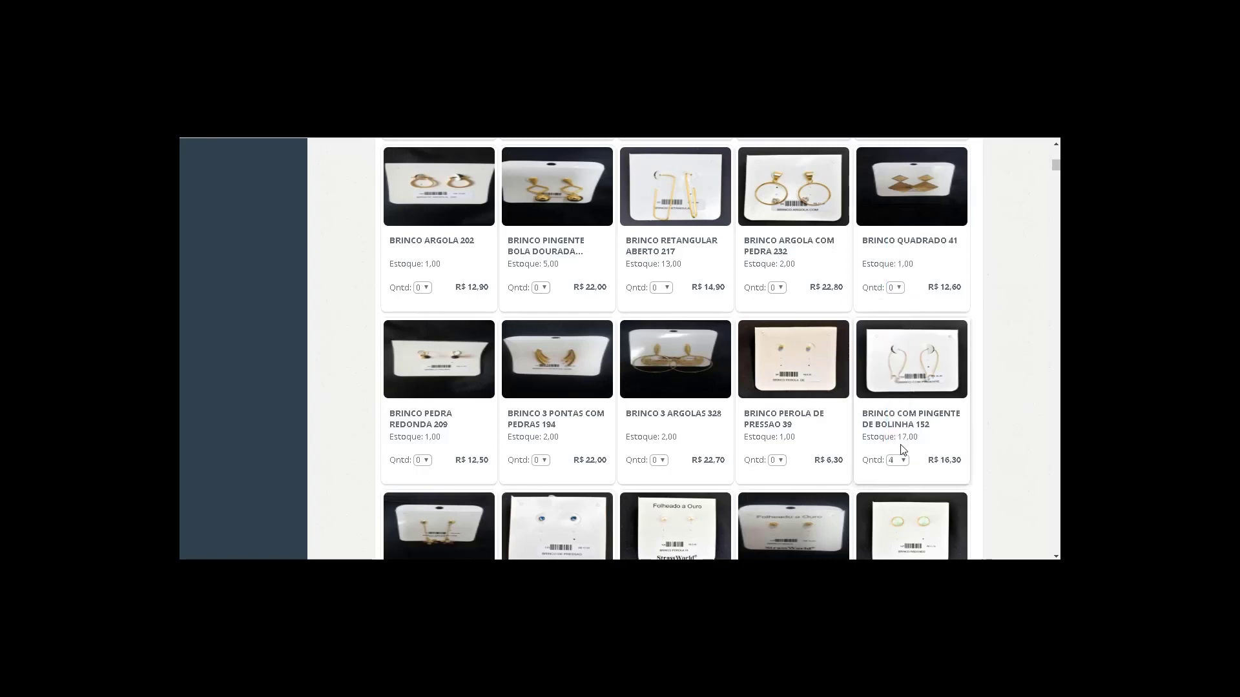
pyautogui.click(901, 376)
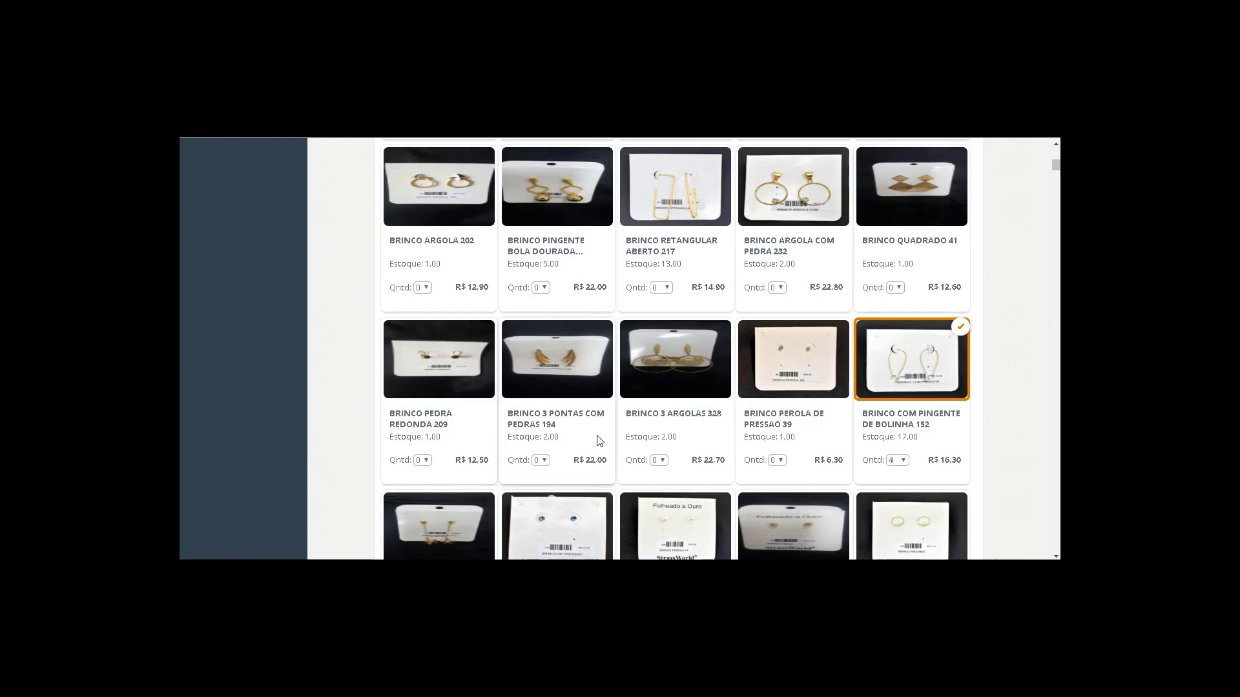
# Search the pieces for "strass 248" and add the BRINCO PRATEADO COM STRASS 248 earring with a quantity of 1.
pyautogui.scroll(-2, 581, 420)
pyautogui.scroll(5, 579, 416)
pyautogui.scroll(10, 577, 417)
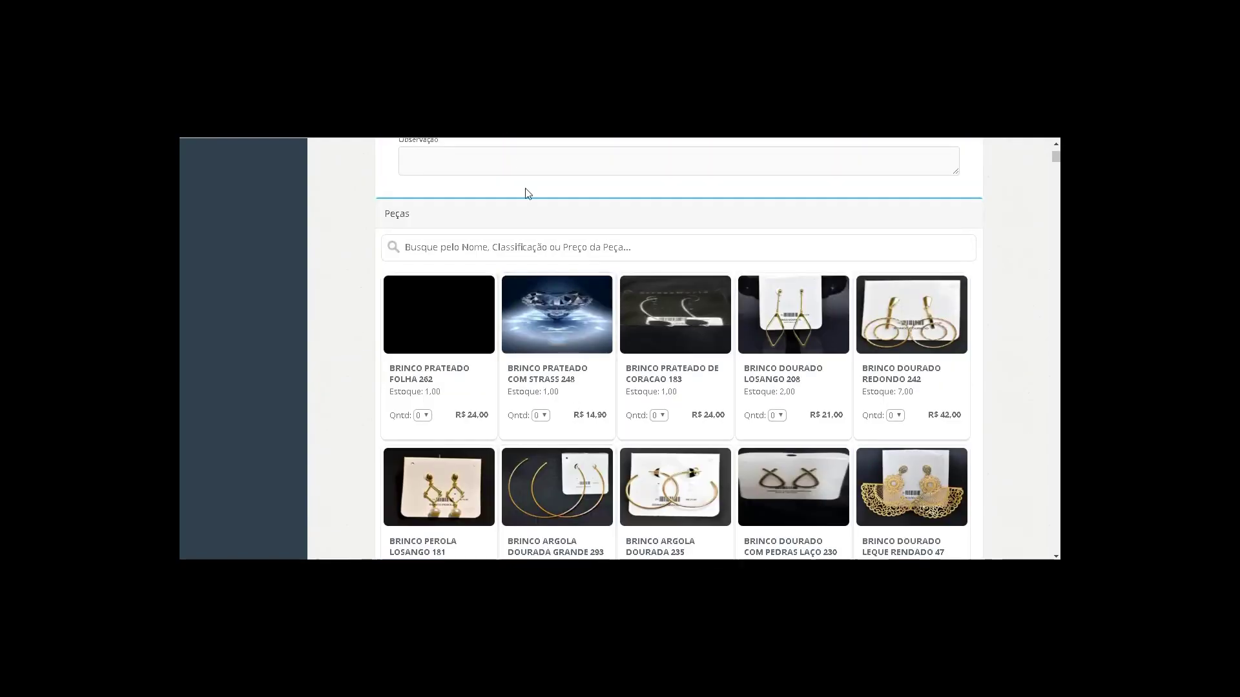
pyautogui.click(477, 242)
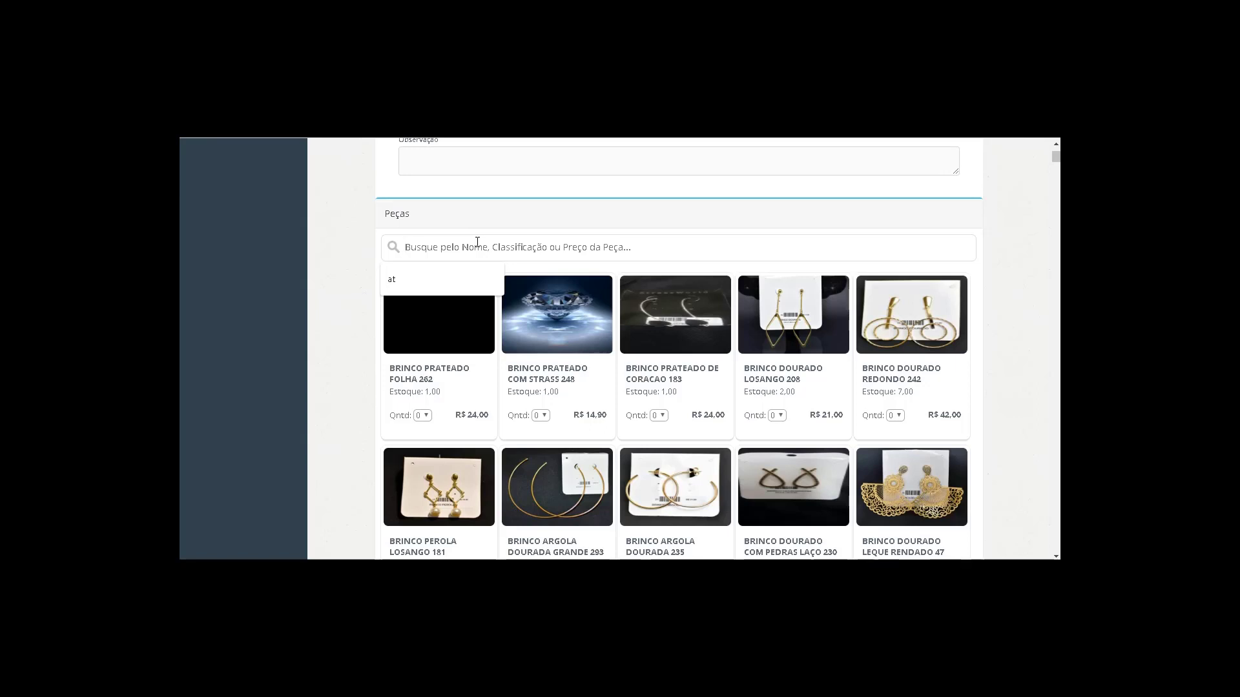
pyautogui.write('str')
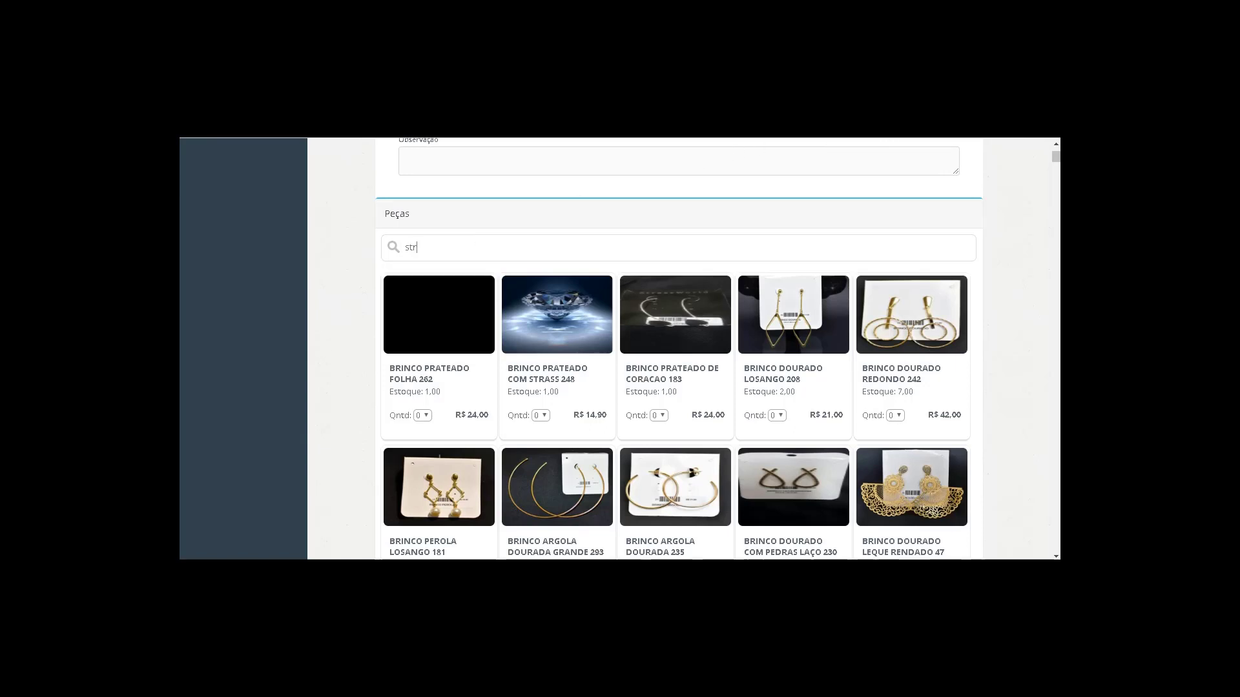
pyautogui.write('ass 248')
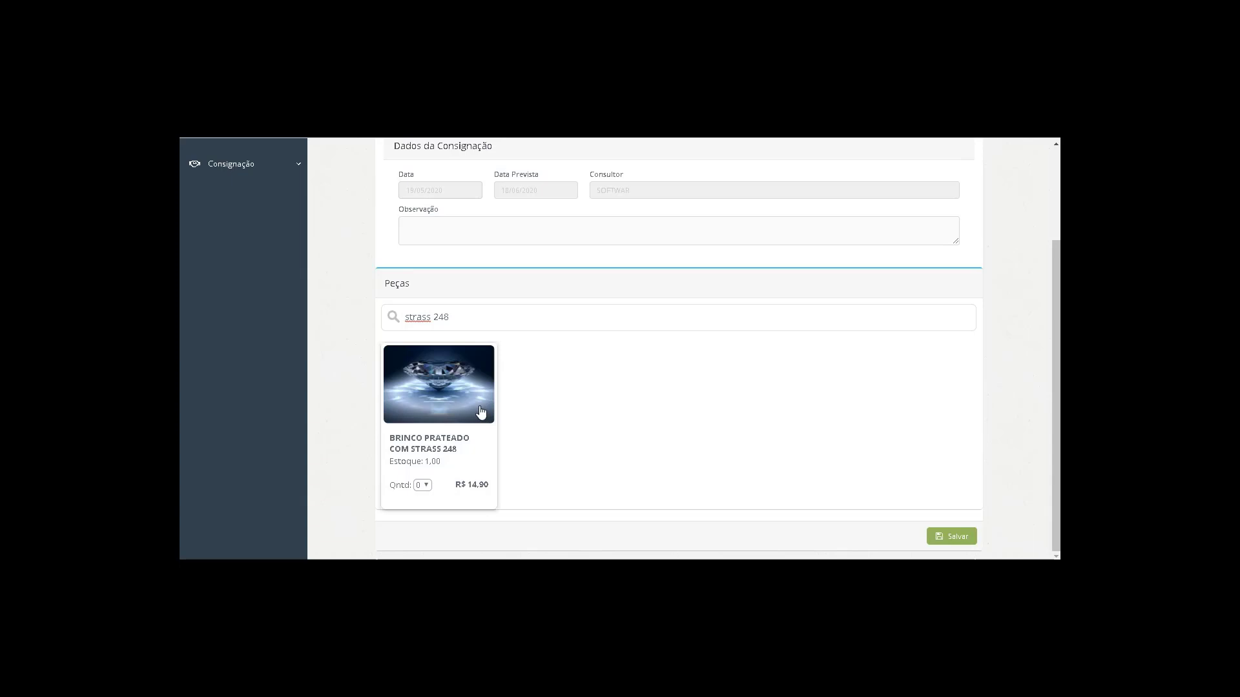
pyautogui.click(454, 406)
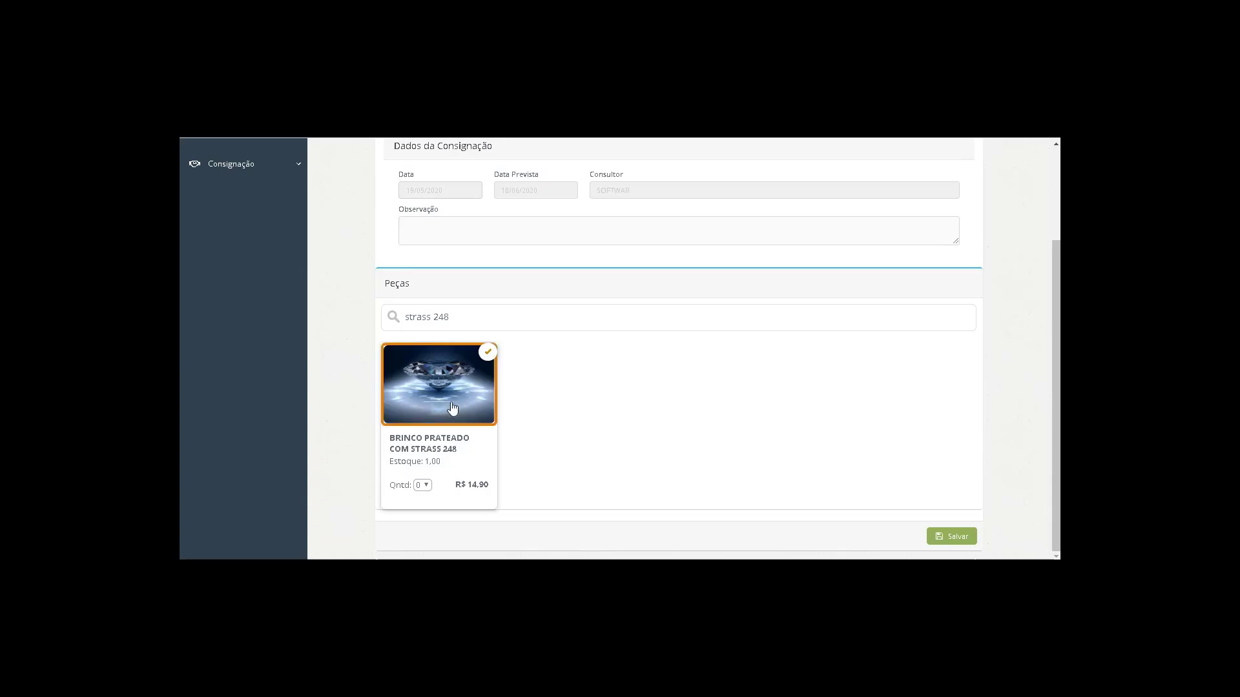
pyautogui.click(427, 485)
pyautogui.click(420, 506)
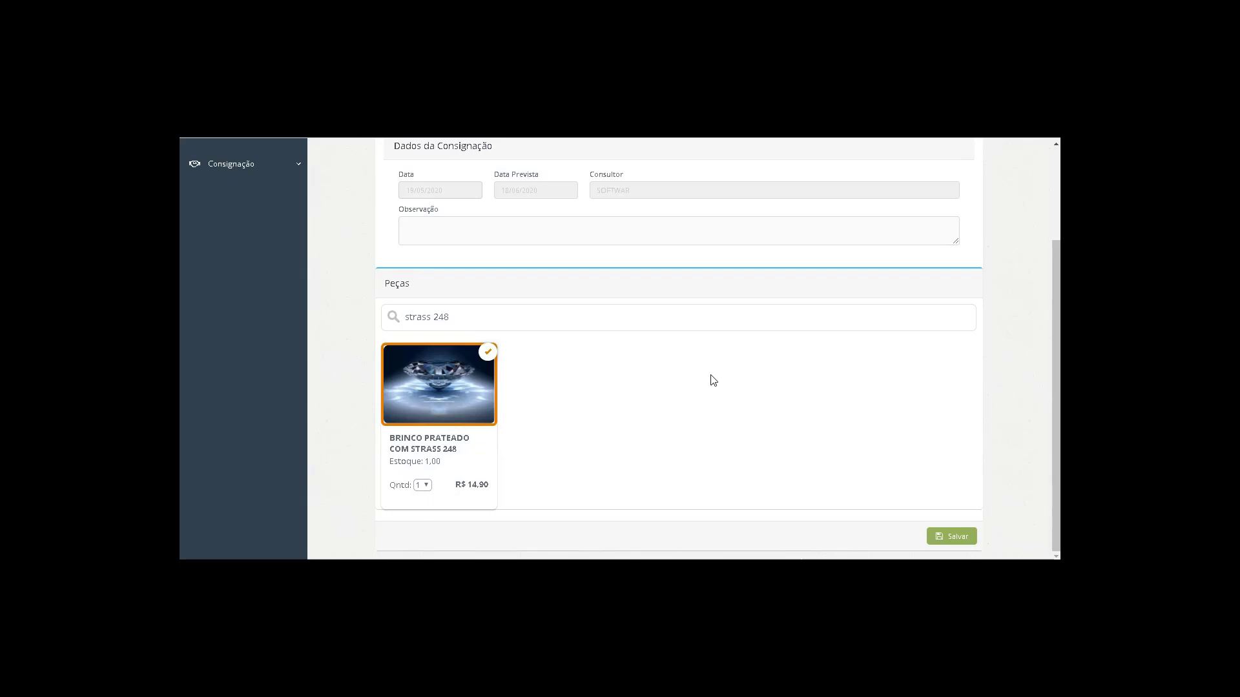
# Clear the parts search, review the selected pieces in the full catalogue, and save the consignment.
pyautogui.tripleClick(459, 326)
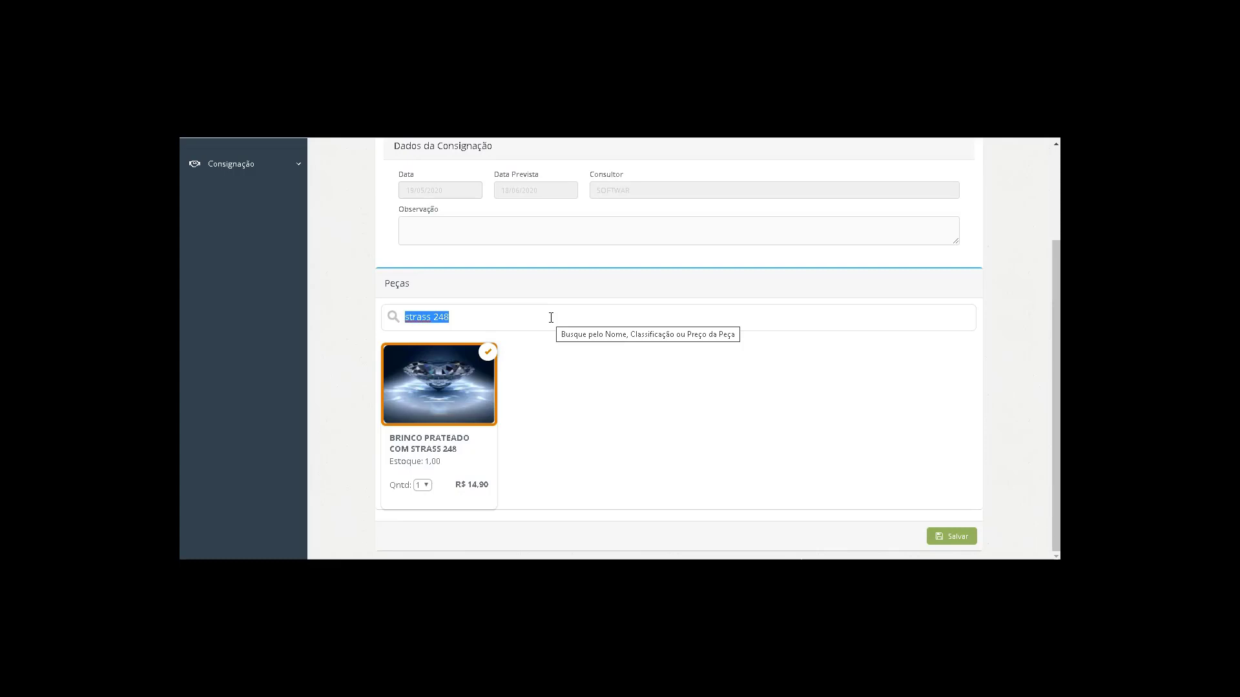
pyautogui.press('BackSpace')
pyautogui.scroll(-1, 843, 154)
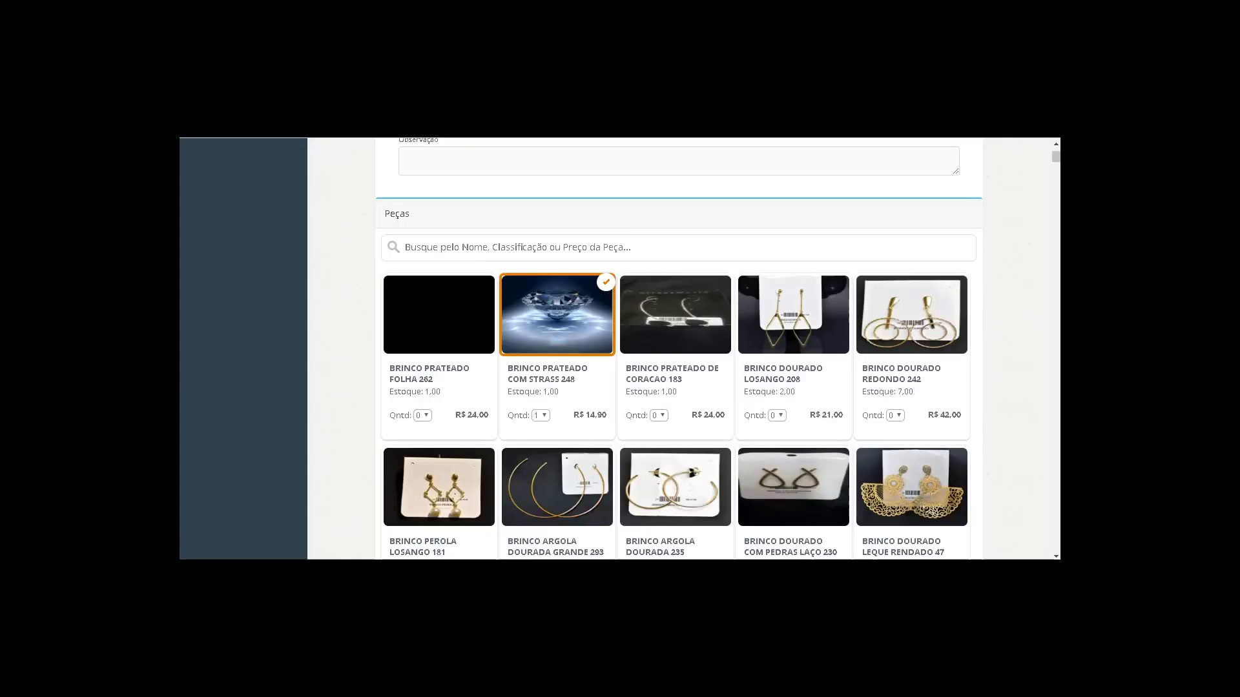
pyautogui.scroll(-5, 837, 210)
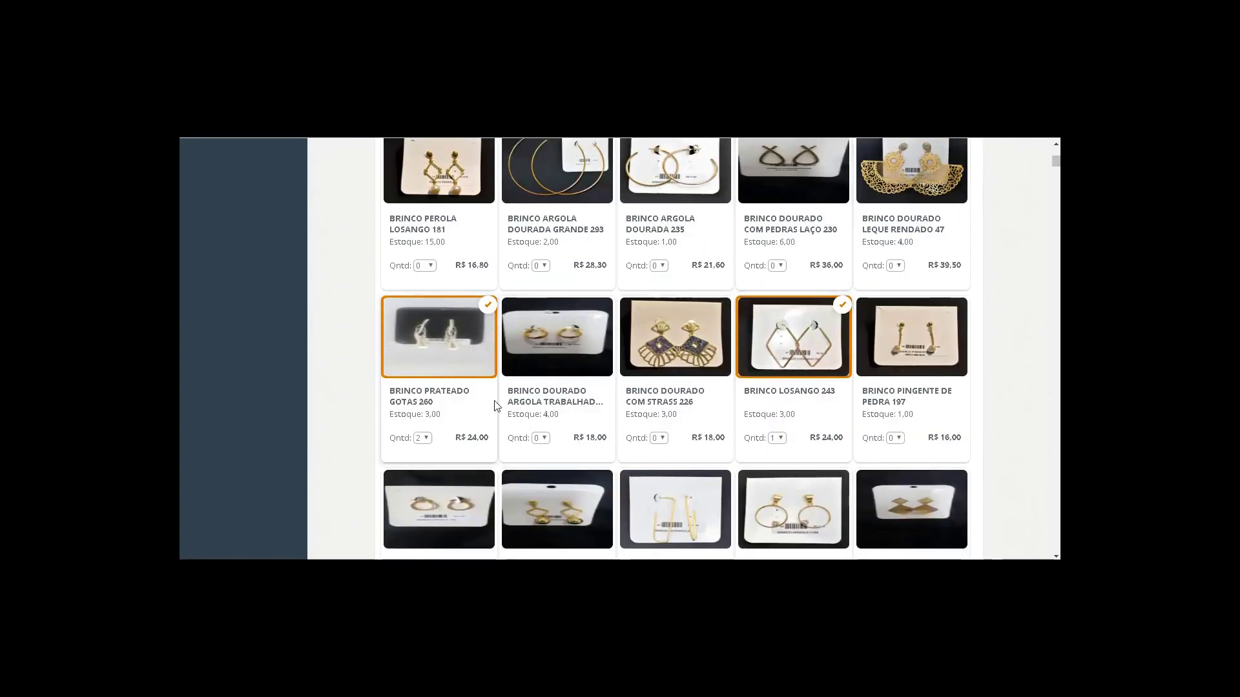
pyautogui.scroll(-3, 800, 347)
pyautogui.scroll(-3, 851, 360)
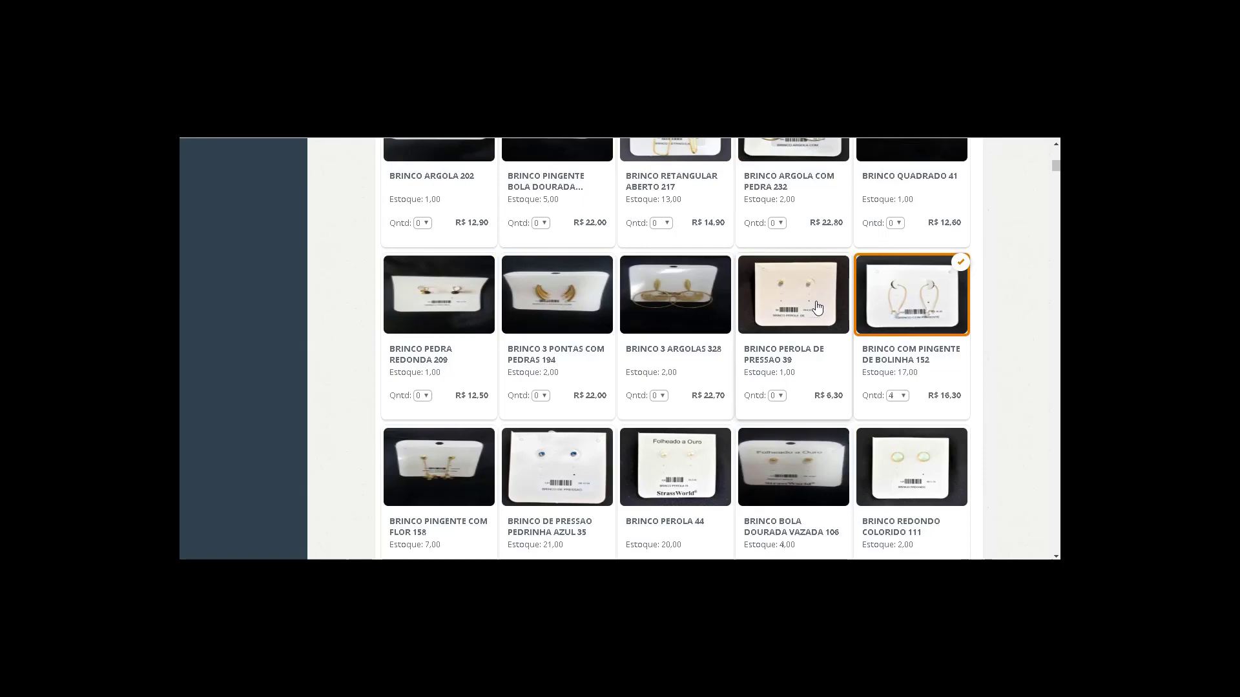
pyautogui.scroll(-20, 983, 291)
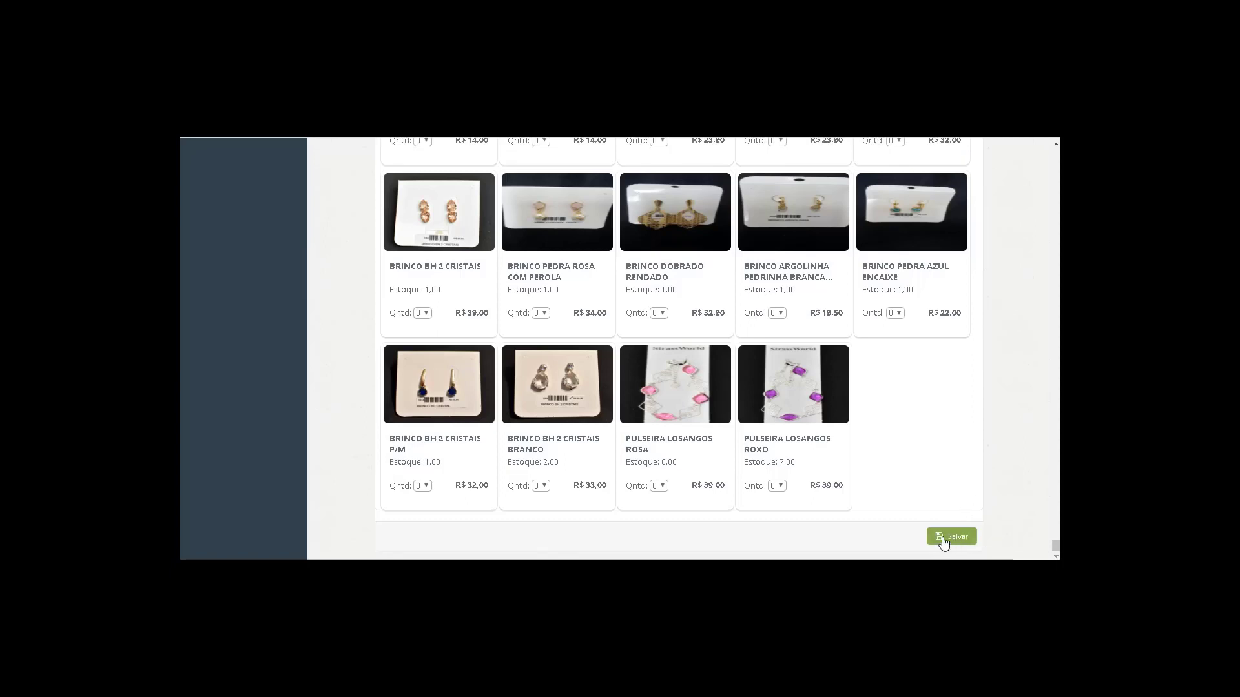
pyautogui.click(944, 541)
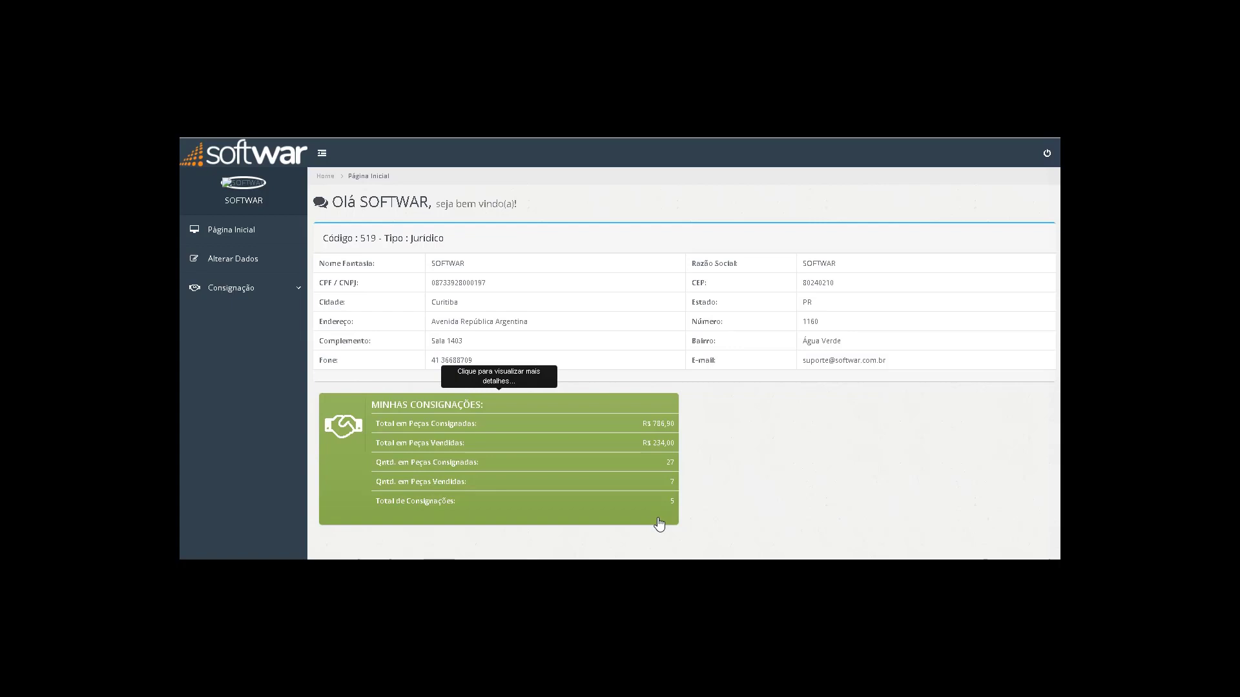
# Open the Acompanhar Vendas listing and examine the row of the consignment dated 19/05/2020.
pyautogui.click(287, 292)
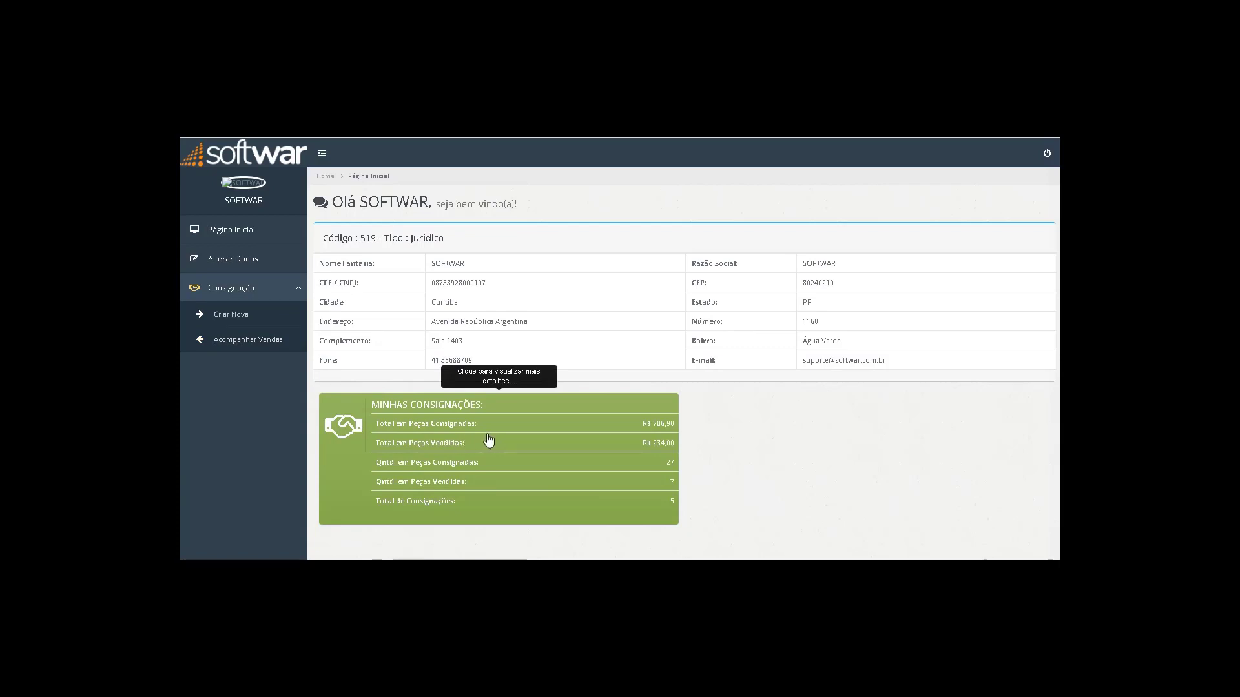
pyautogui.click(248, 340)
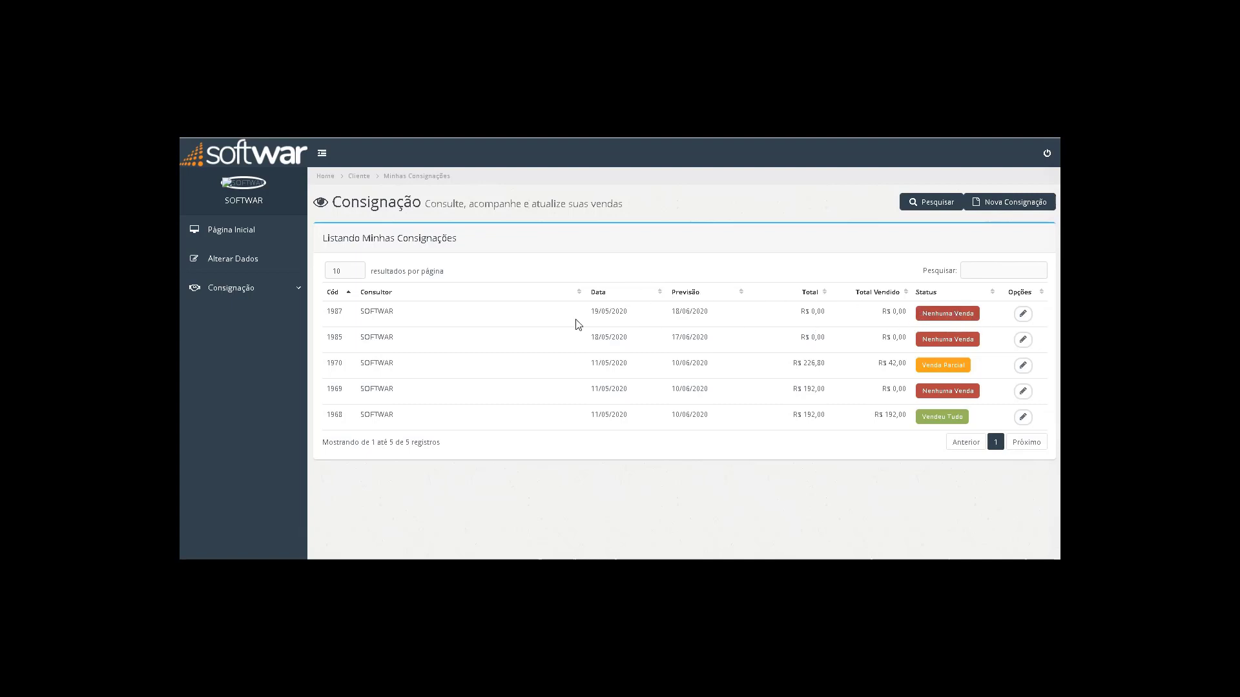
pyautogui.doubleClick(334, 313)
pyautogui.click(598, 312)
# Examine the consignment search filters, including the initial, return and forecast date ranges, and close them again.
pyautogui.click(920, 205)
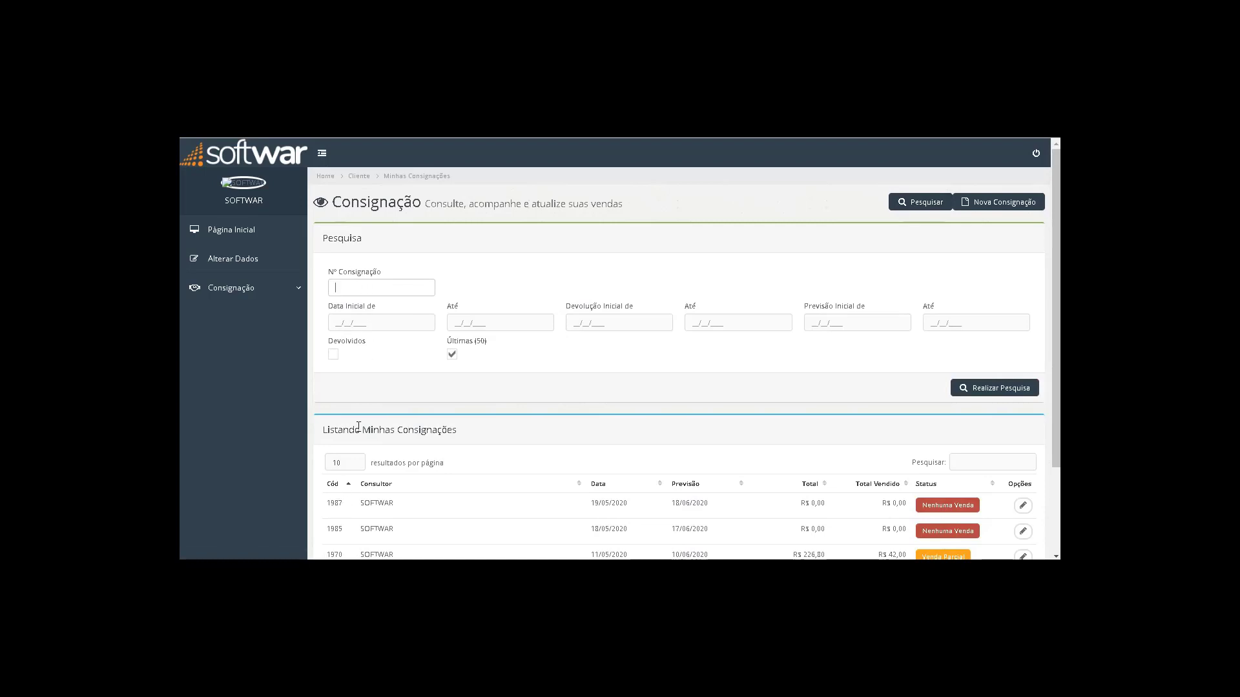
pyautogui.click(367, 325)
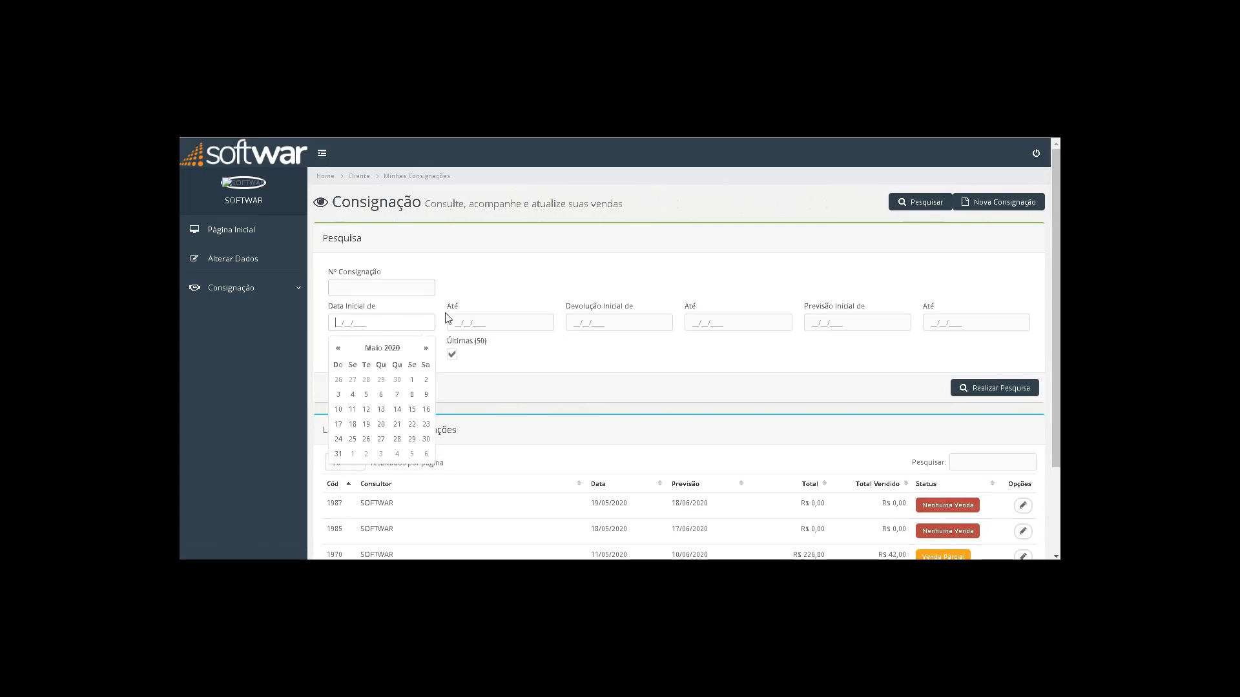
pyautogui.click(607, 323)
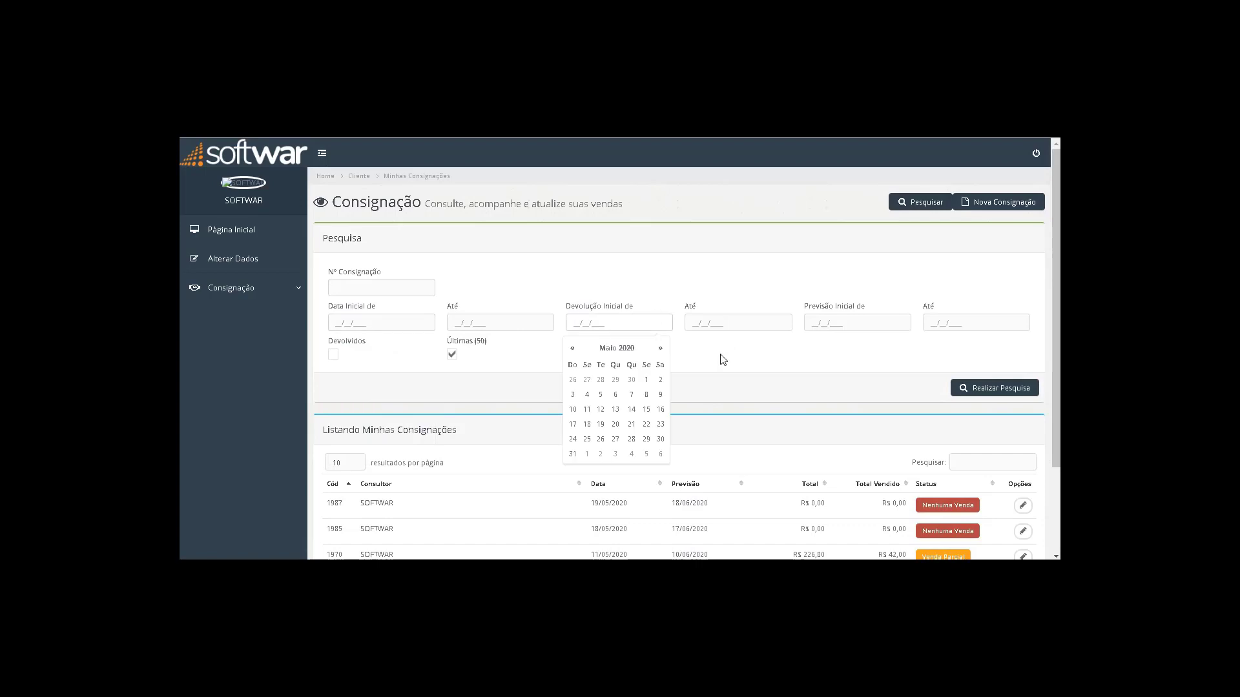
pyautogui.click(487, 365)
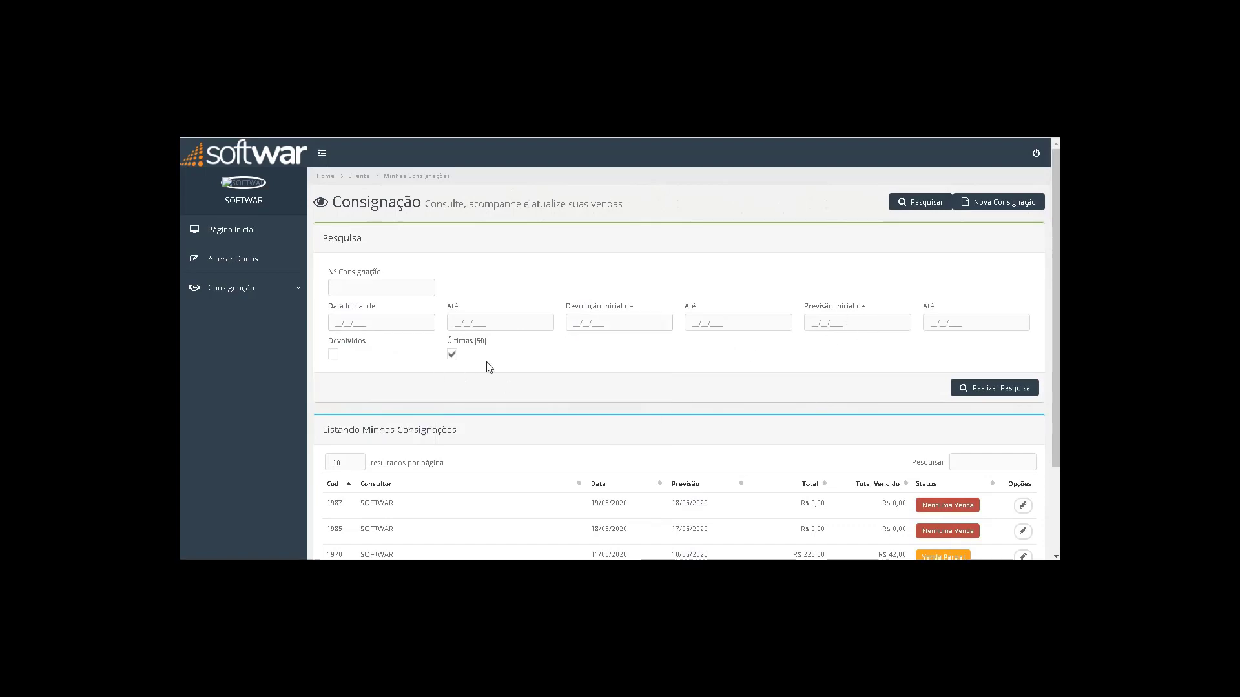
pyautogui.scroll(-2, 1038, 313)
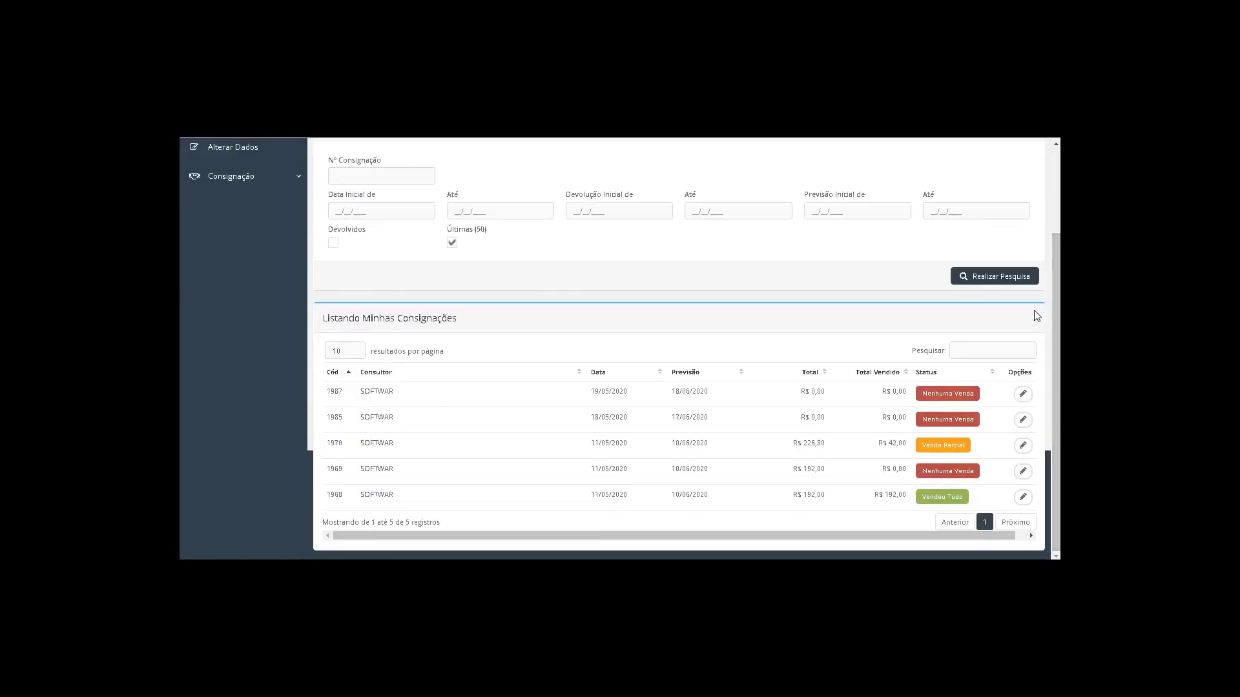
pyautogui.scroll(2, 995, 275)
pyautogui.click(927, 202)
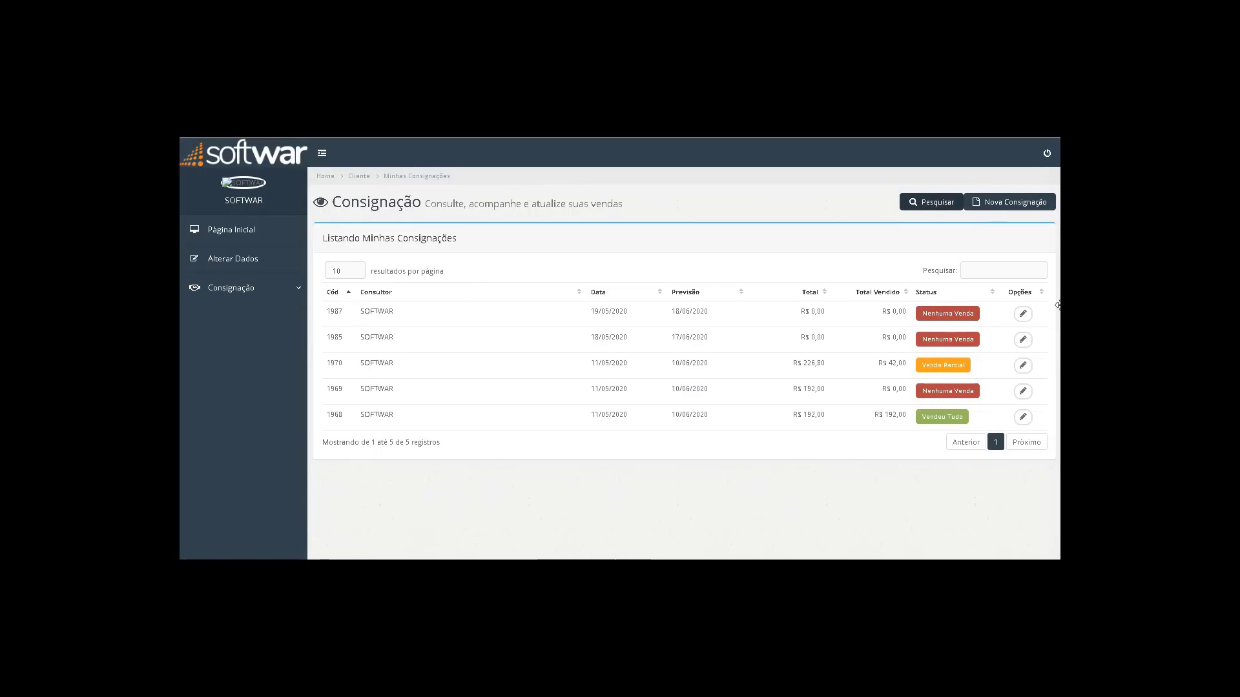
# Open the consignment dated 19/05/2020 for editing and review its data, totals and list of consigned pieces.
pyautogui.click(1025, 316)
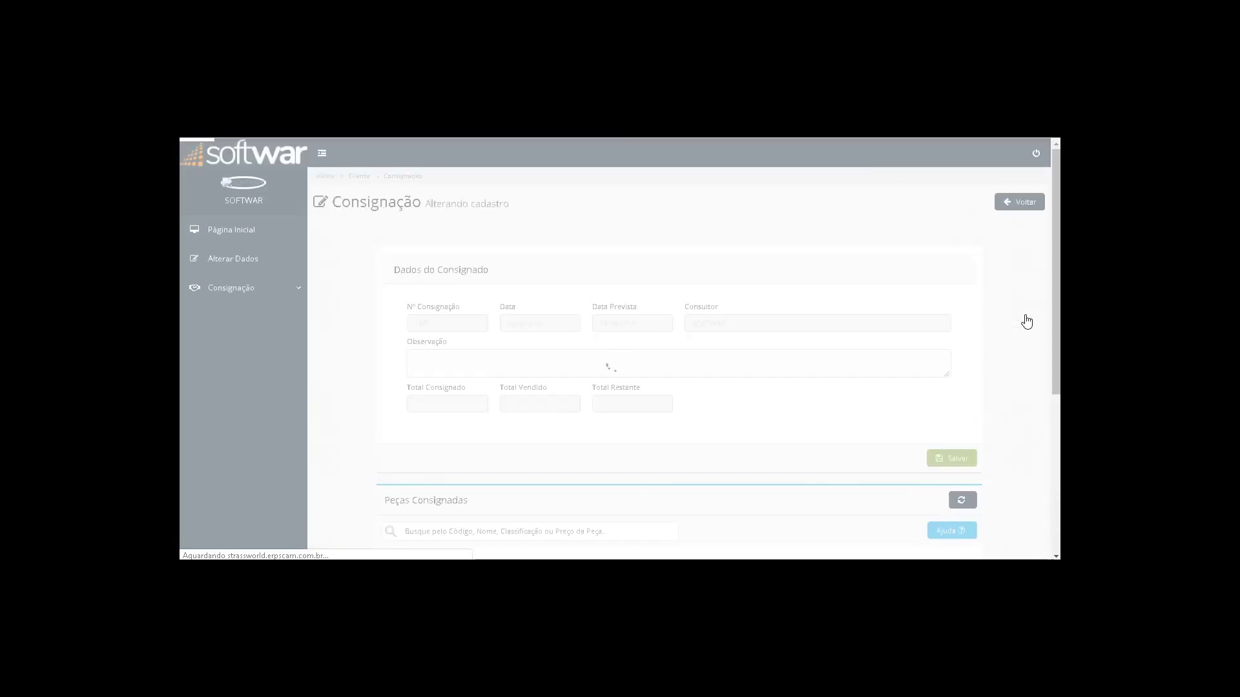
pyautogui.scroll(-1, 952, 351)
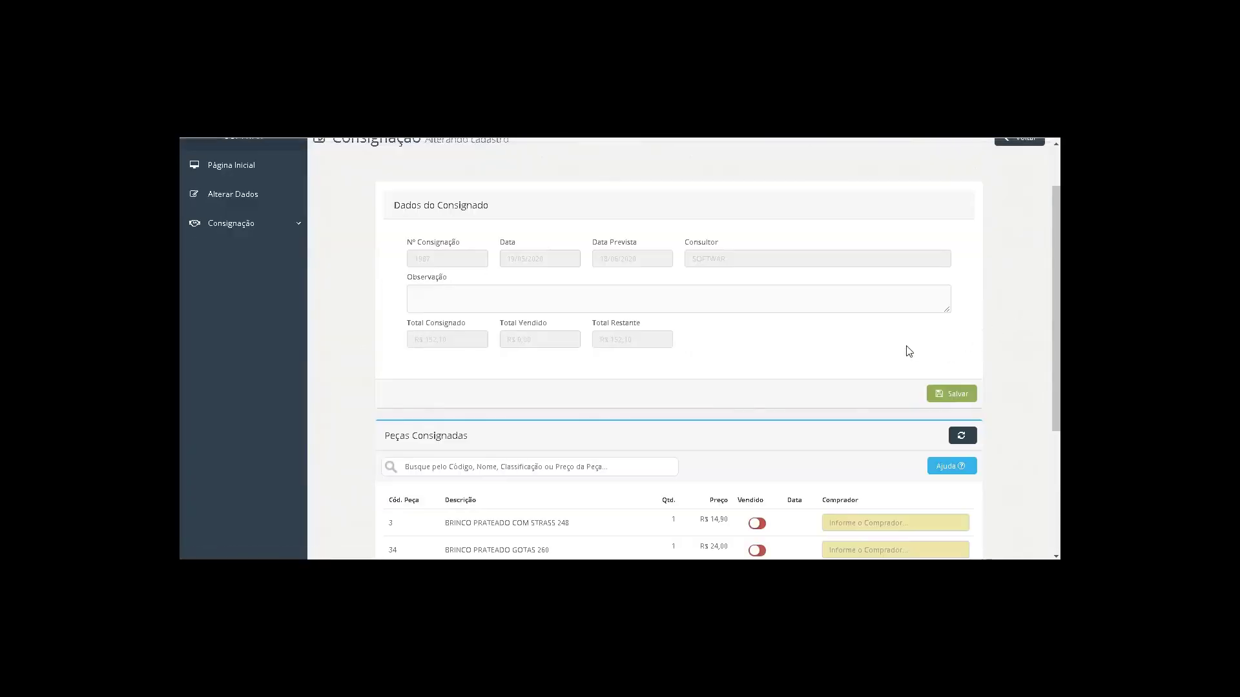
pyautogui.scroll(-1, 909, 351)
pyautogui.scroll(2, 909, 352)
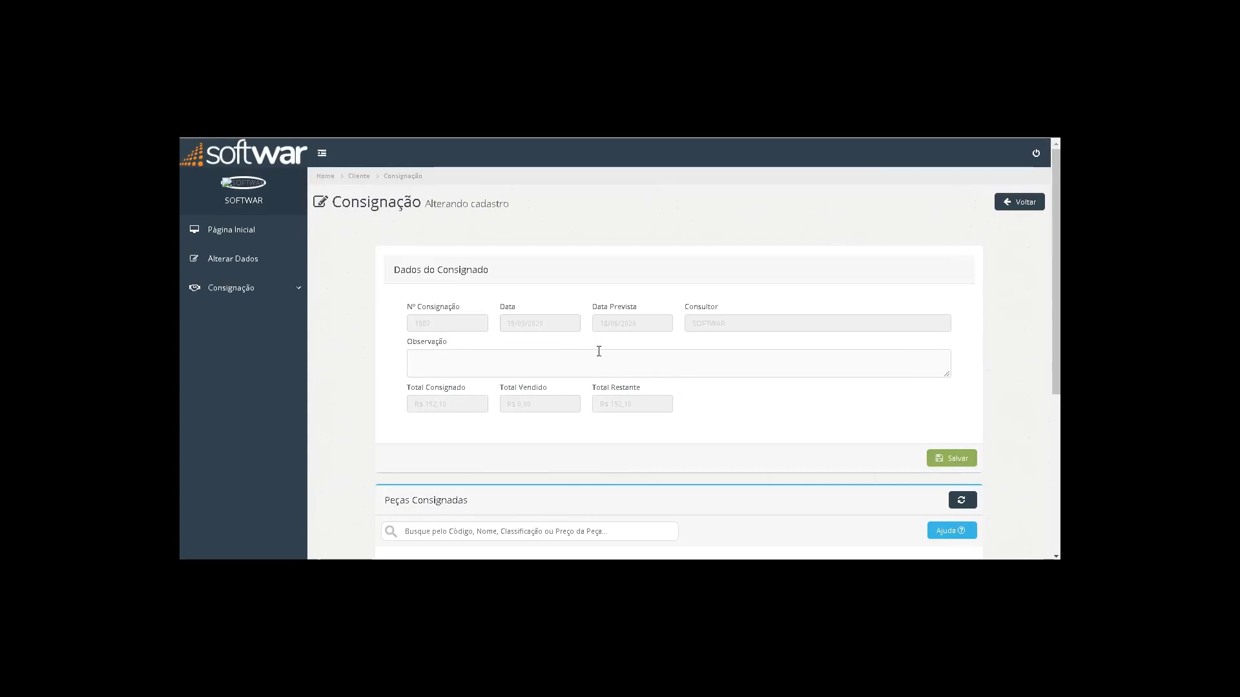
pyautogui.scroll(-2, 599, 352)
pyautogui.scroll(-2, 599, 354)
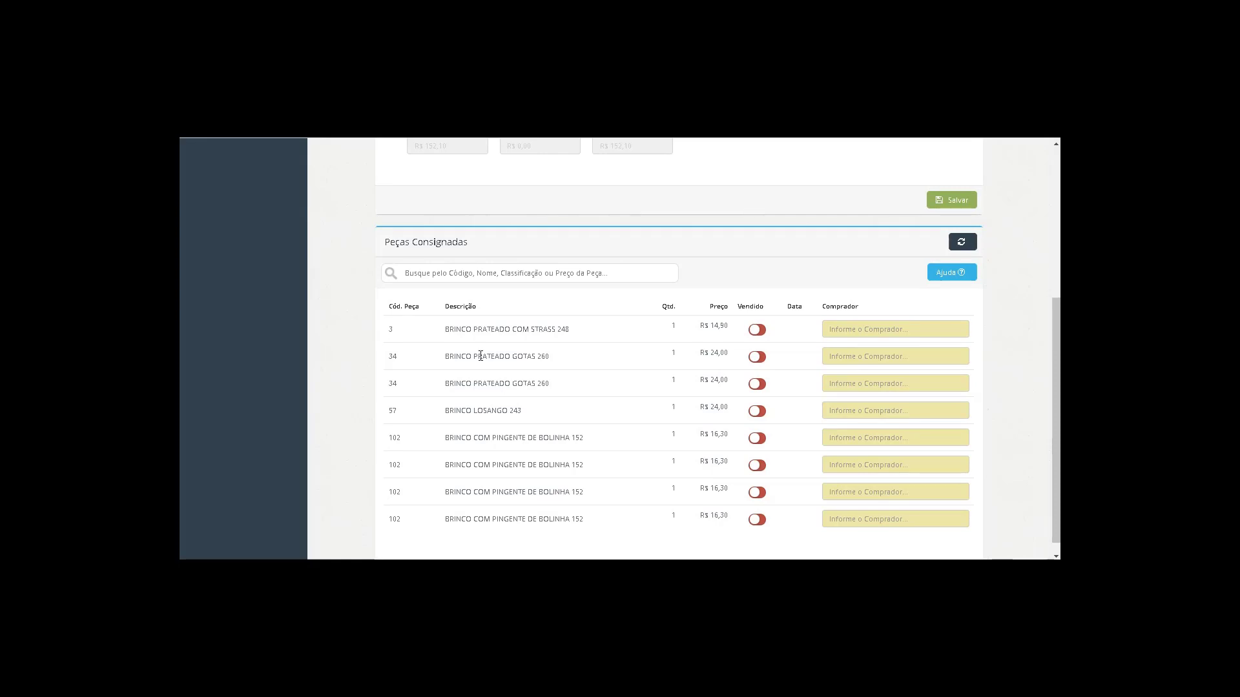
pyautogui.scroll(3, 470, 350)
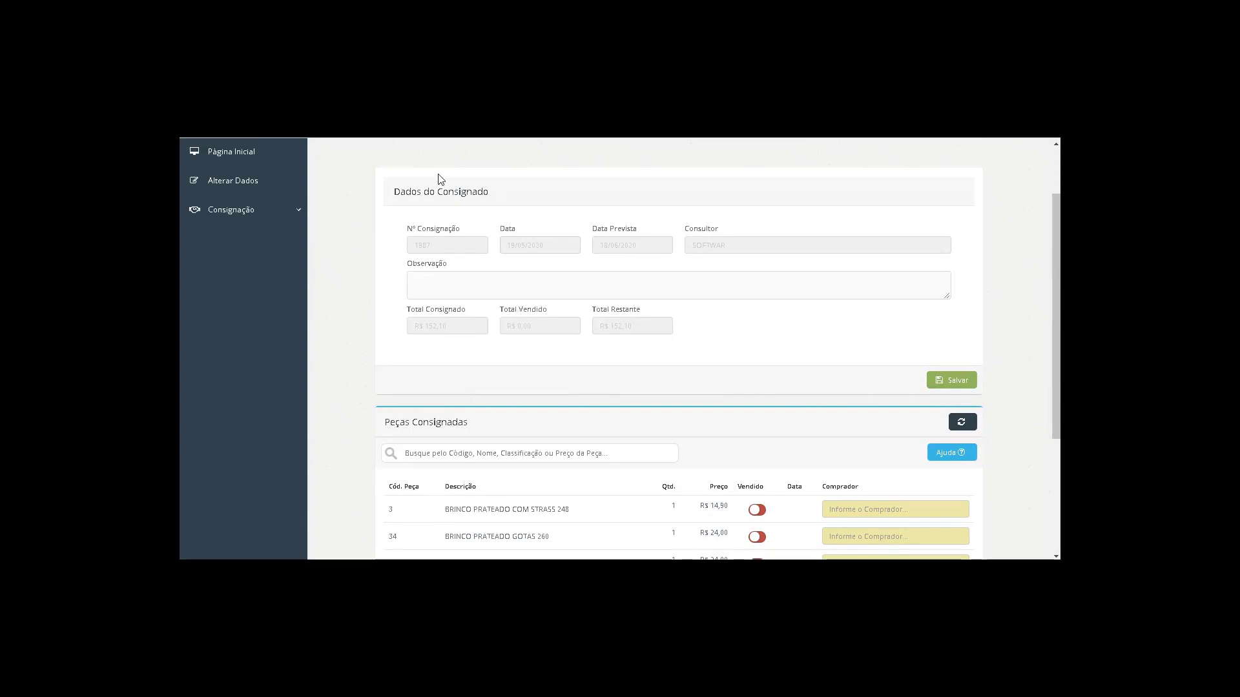
pyautogui.scroll(-3, 627, 310)
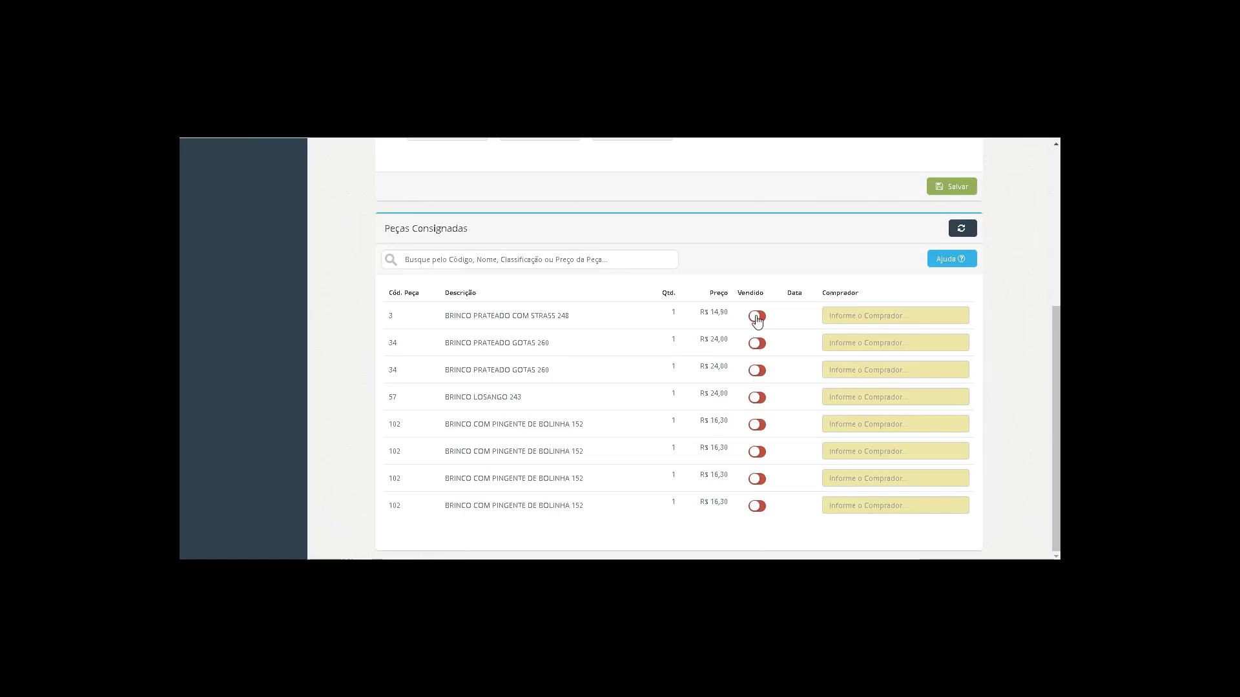
# Mark the BRINCO LOSANGO 243 piece as sold and enter the buyer's name in its Comprador field.
pyautogui.click(759, 399)
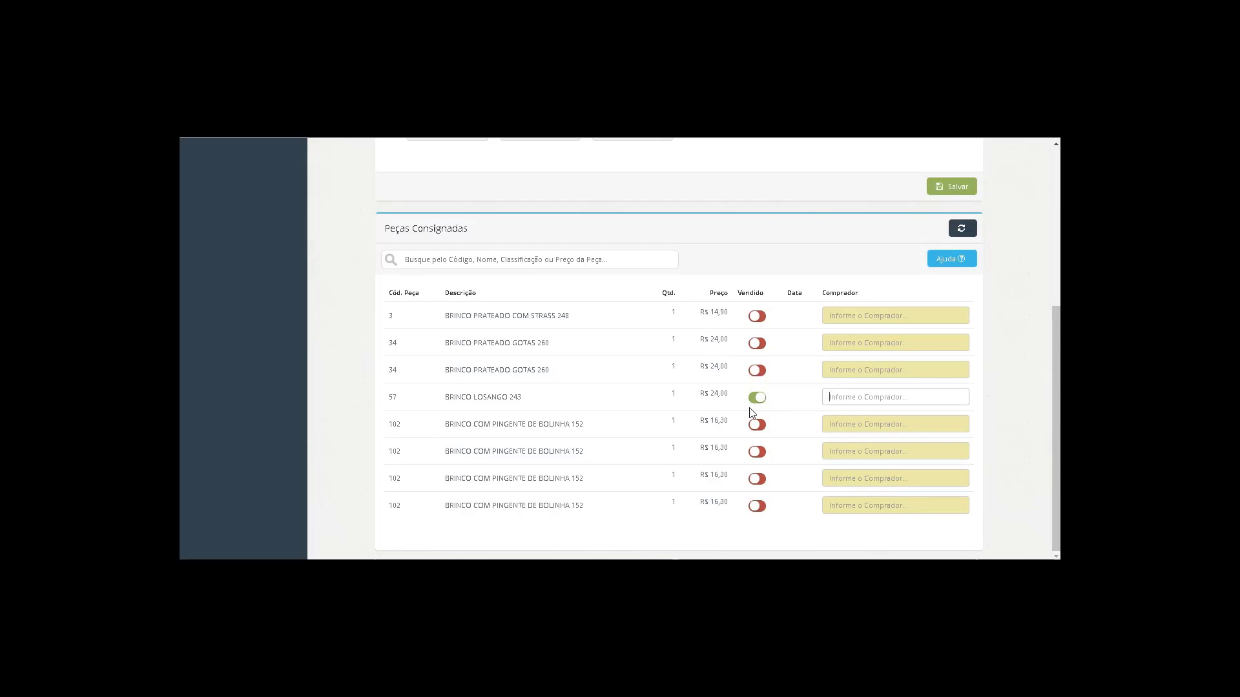
pyautogui.write('Fabio')
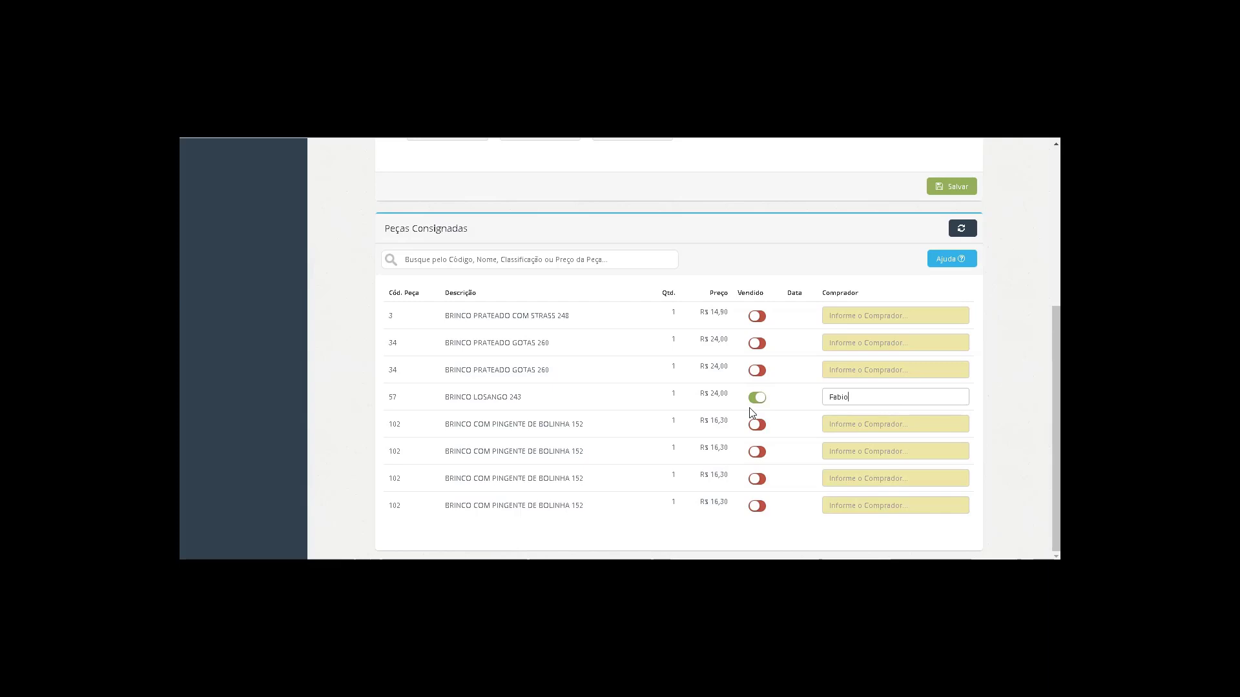
pyautogui.click(993, 416)
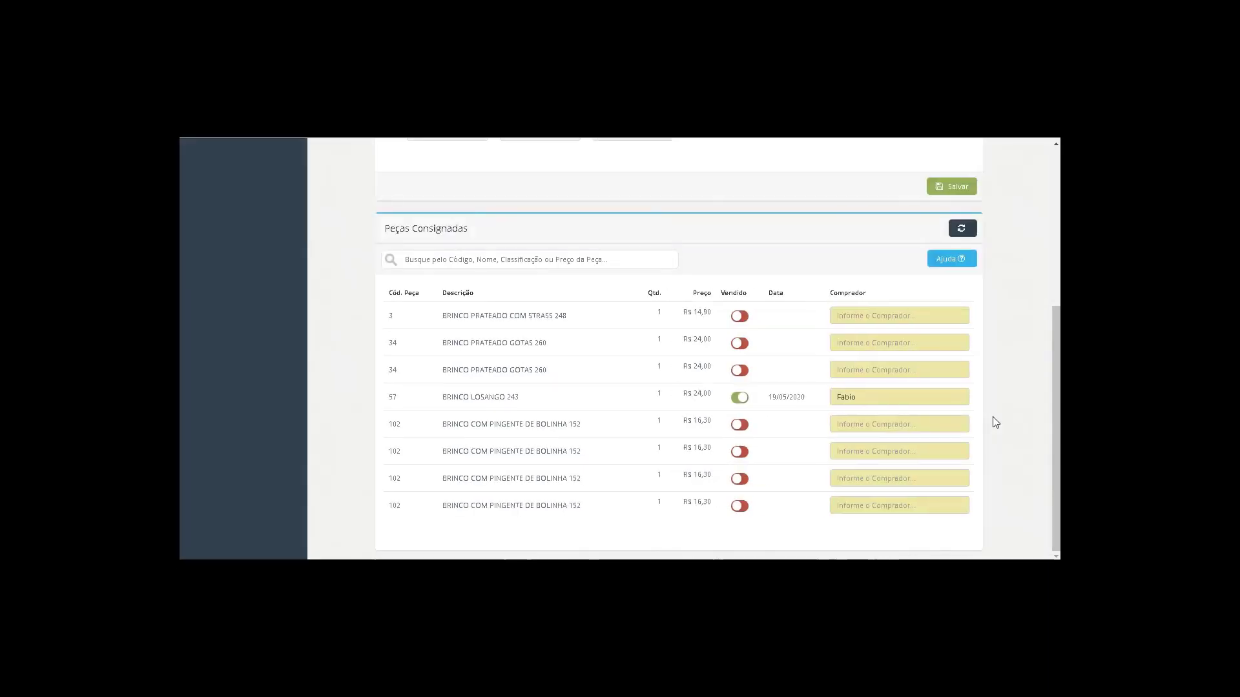
# Mark the BRINCO PRATEADO COM STRASS 248 piece as sold without entering a buyer, and dismiss the missing-buyer warning.
pyautogui.scroll(2, 995, 423)
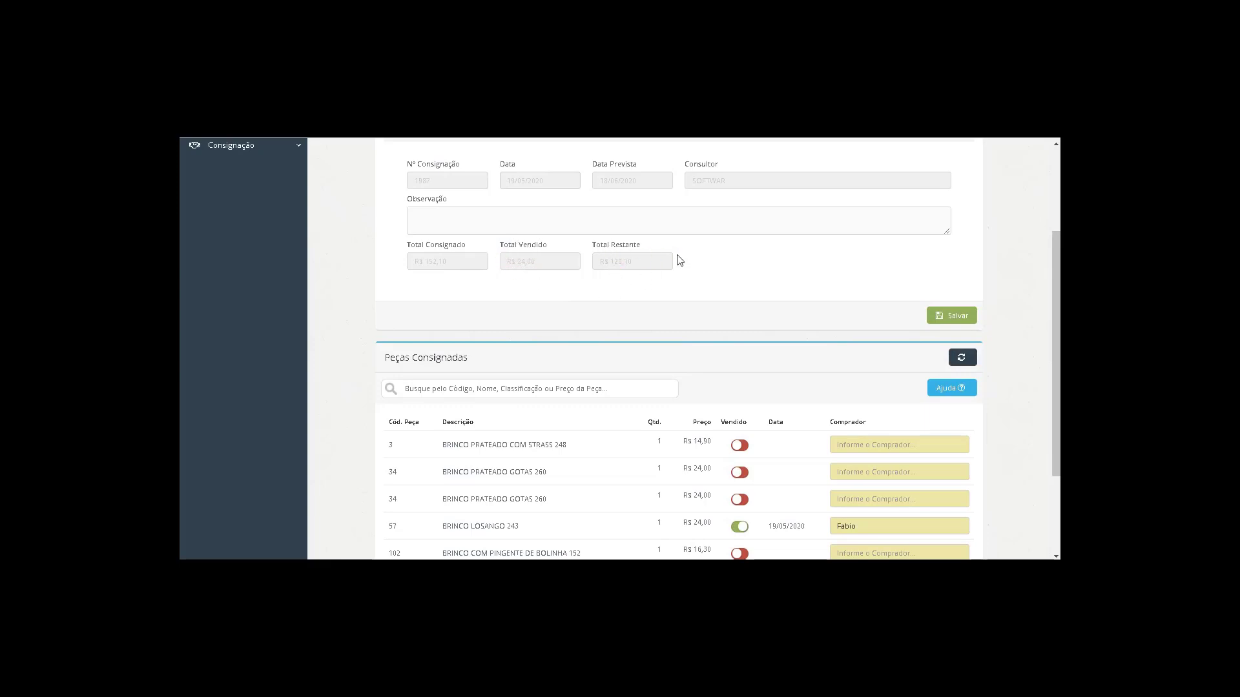
pyautogui.scroll(-2, 681, 261)
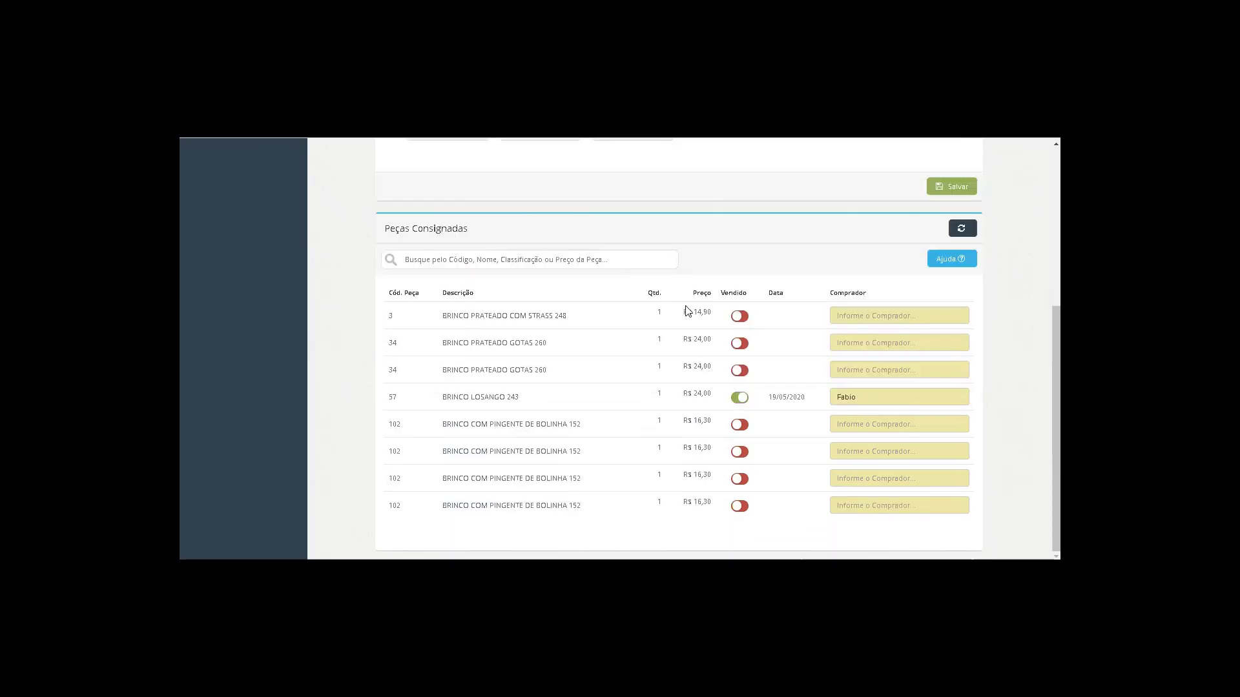
pyautogui.click(740, 320)
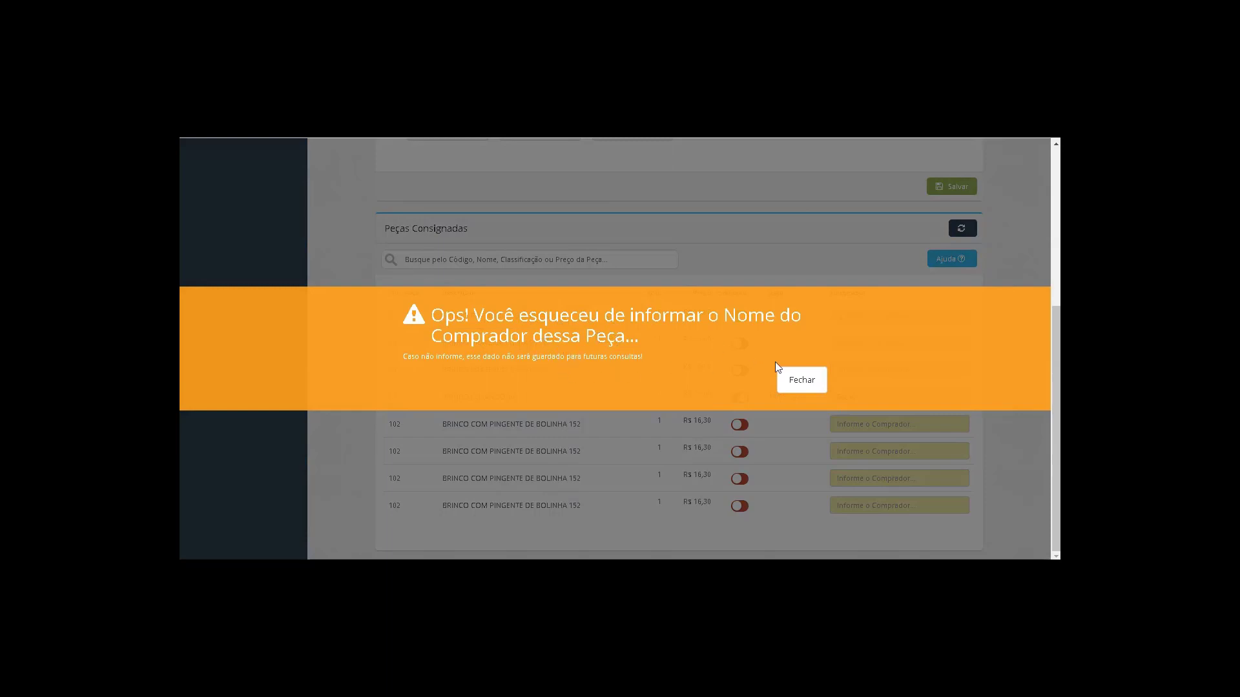
pyautogui.click(805, 382)
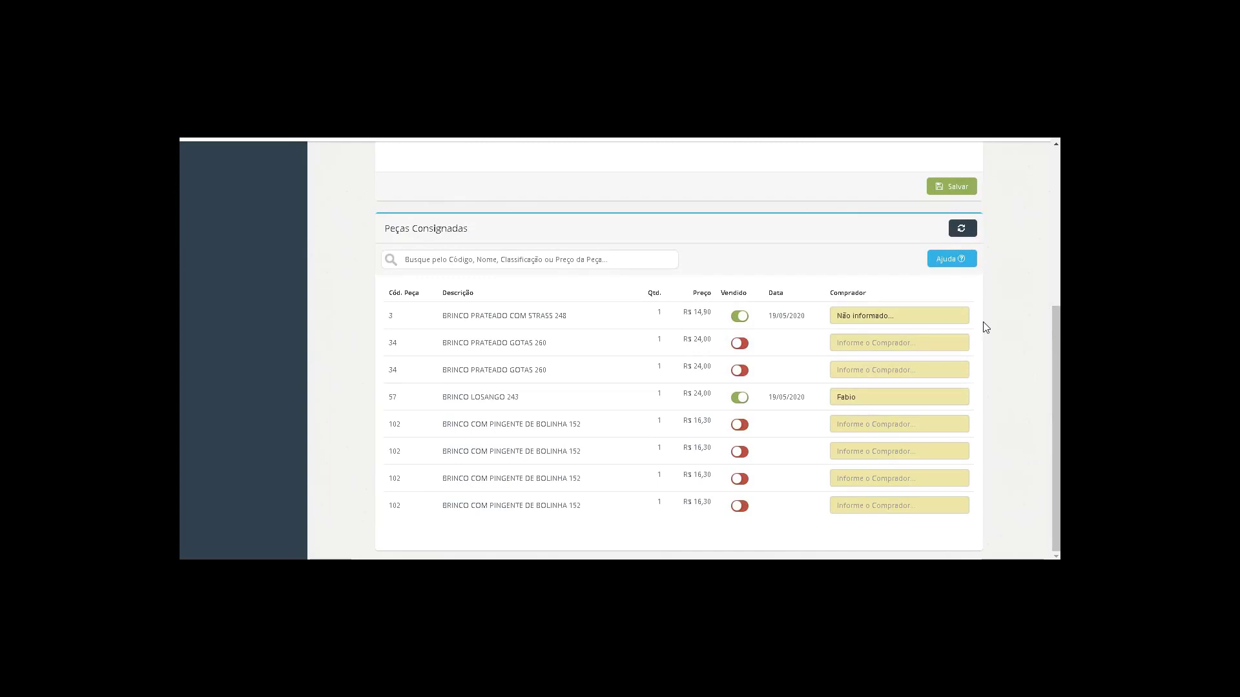
pyautogui.click(936, 316)
pyautogui.click(1037, 308)
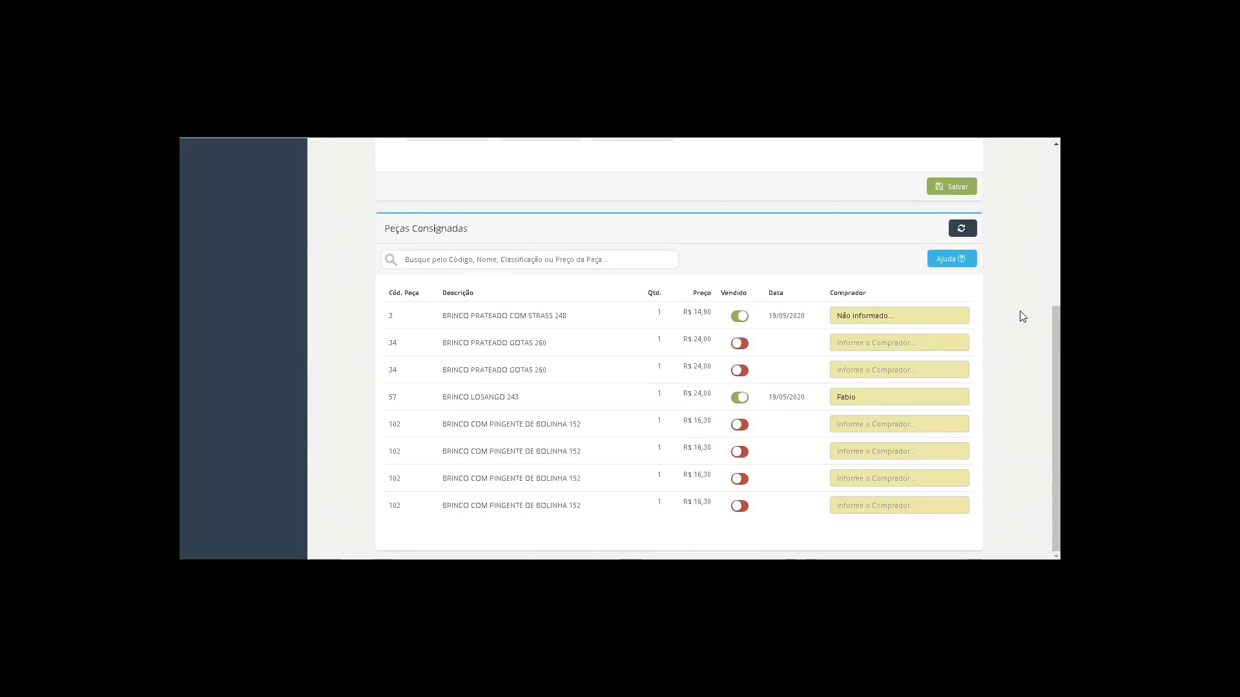
# Open the consigned pieces help on how to record sales, read it and close it.
pyautogui.scroll(1, 1021, 316)
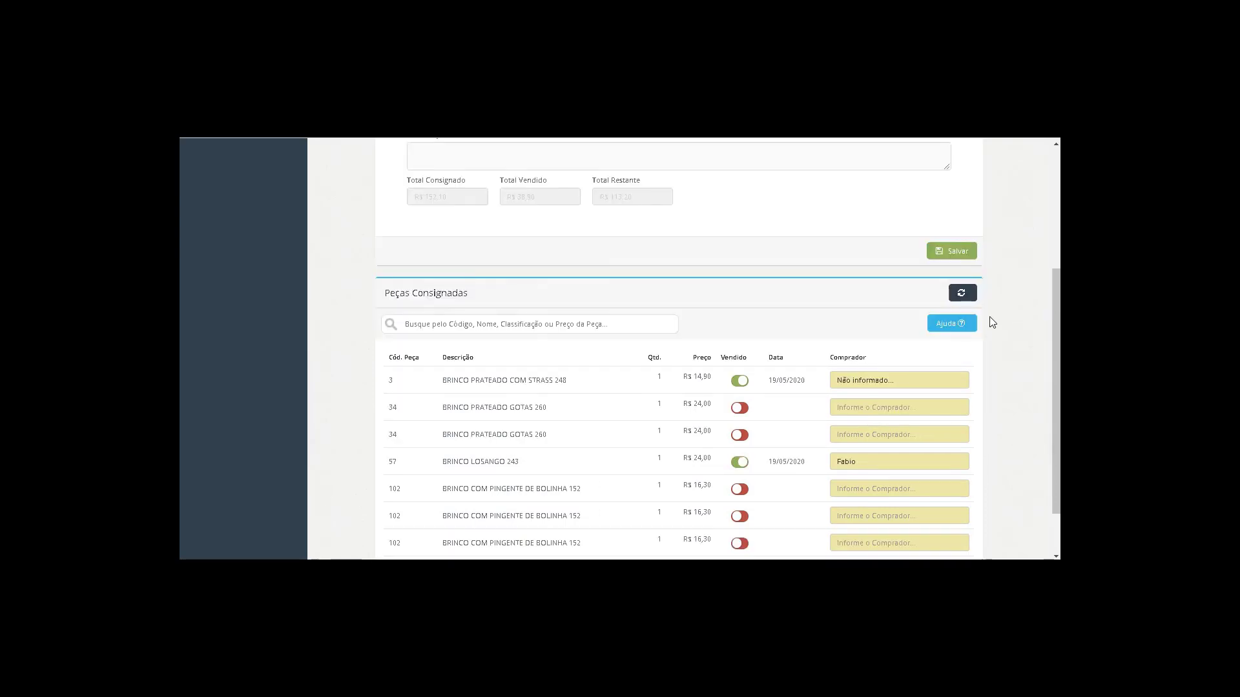
pyautogui.click(941, 326)
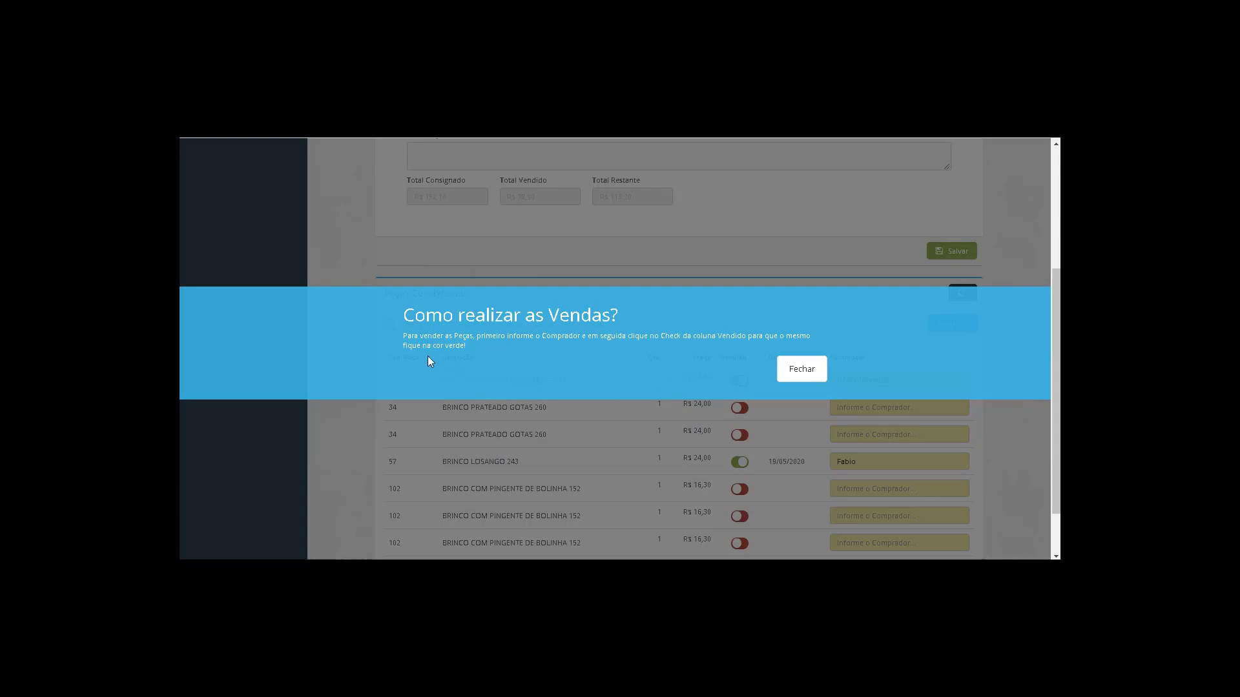
pyautogui.click(801, 370)
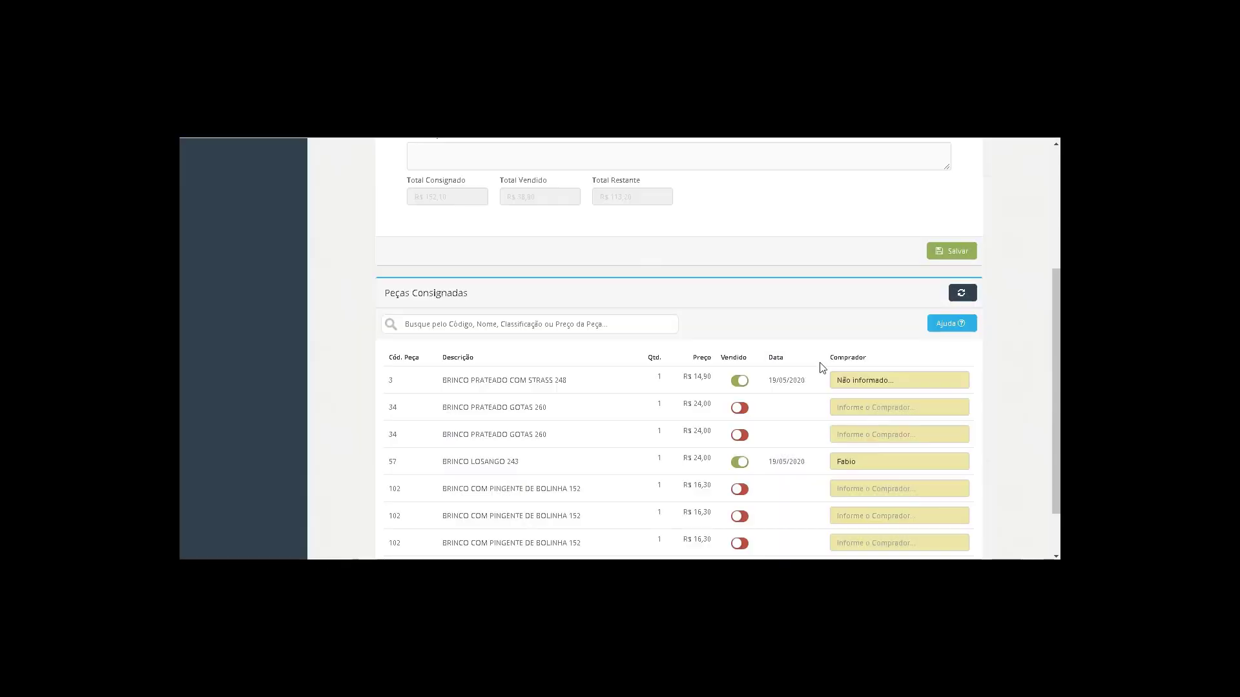
# Mark the second BRINCO COM PINGENTE DE BOLINHA 152 piece as sold and enter the buyer's name in its Comprador field.
pyautogui.scroll(-1, 841, 174)
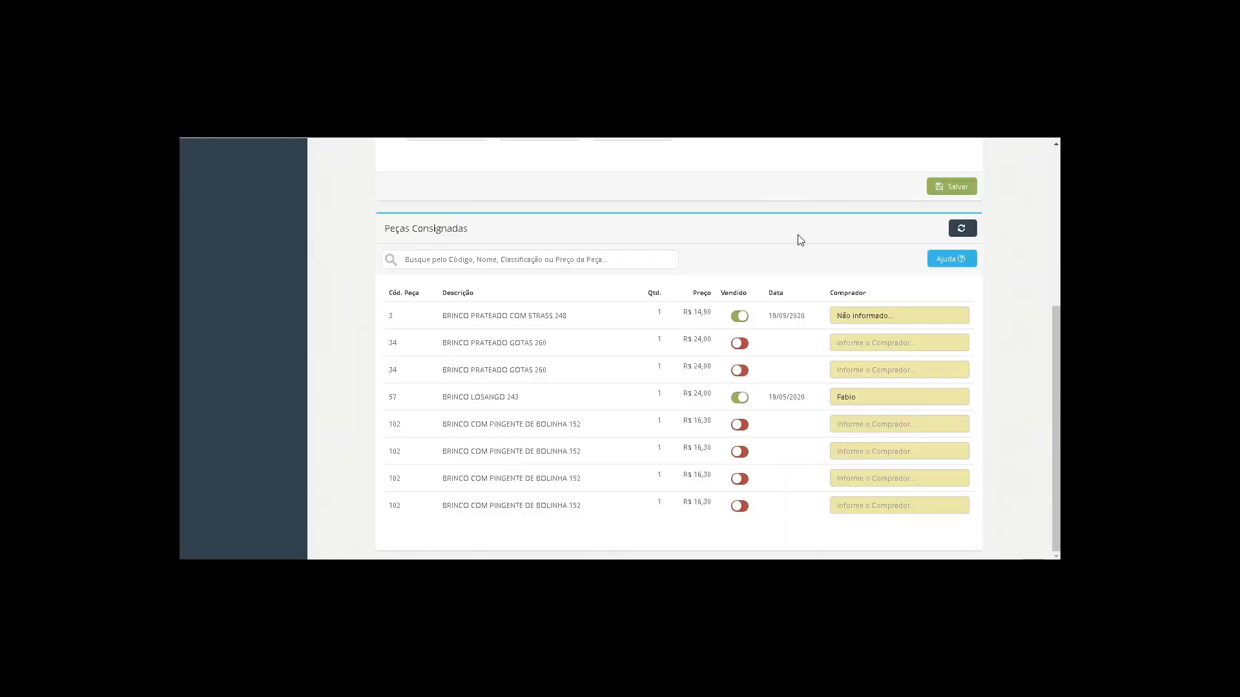
pyautogui.click(739, 452)
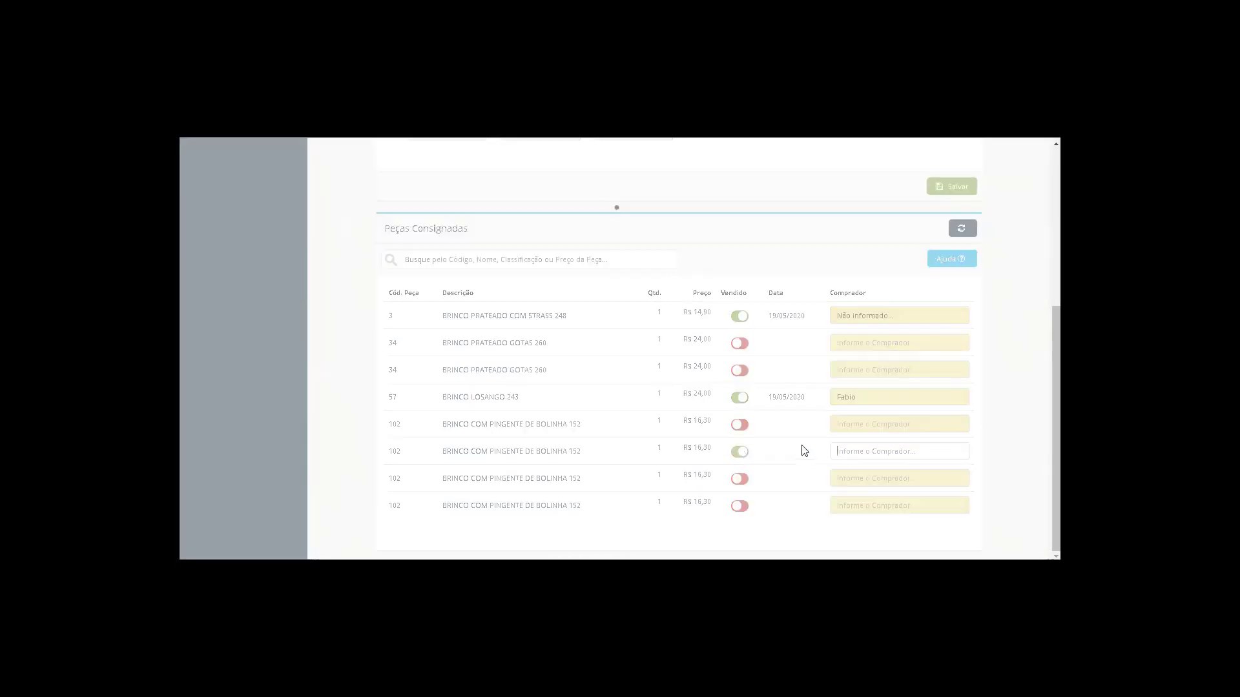
pyautogui.click(865, 452)
pyautogui.write('Diego')
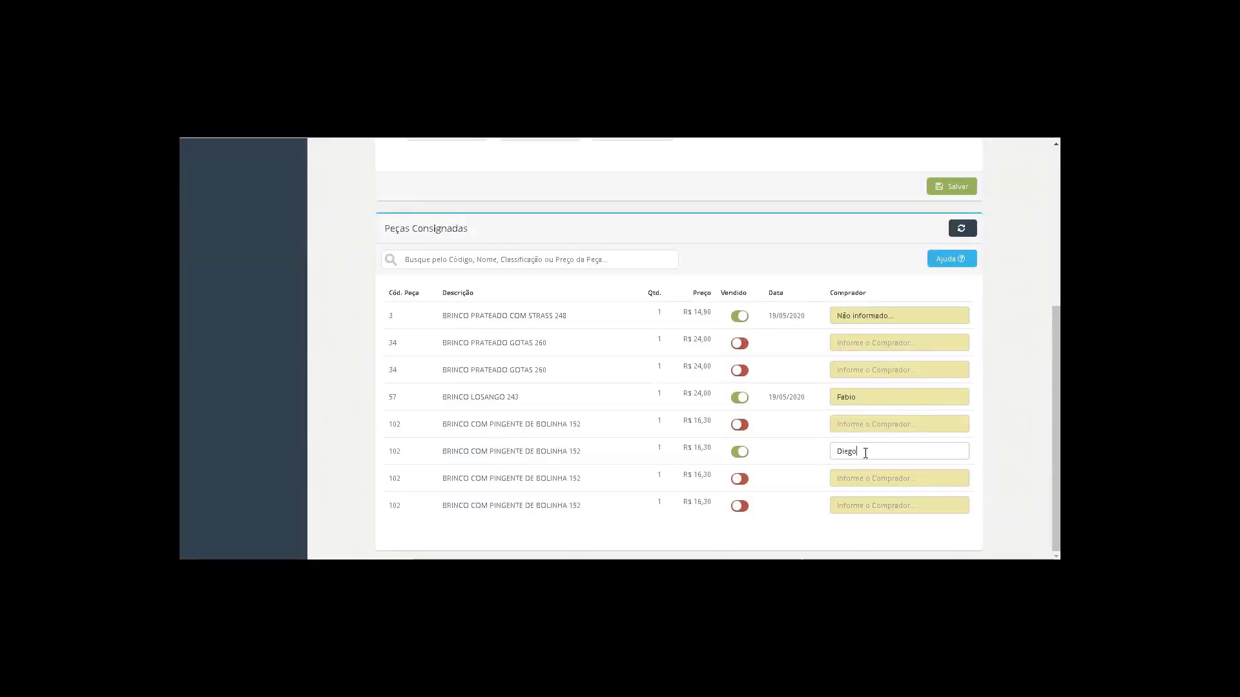
pyautogui.press('Tab')
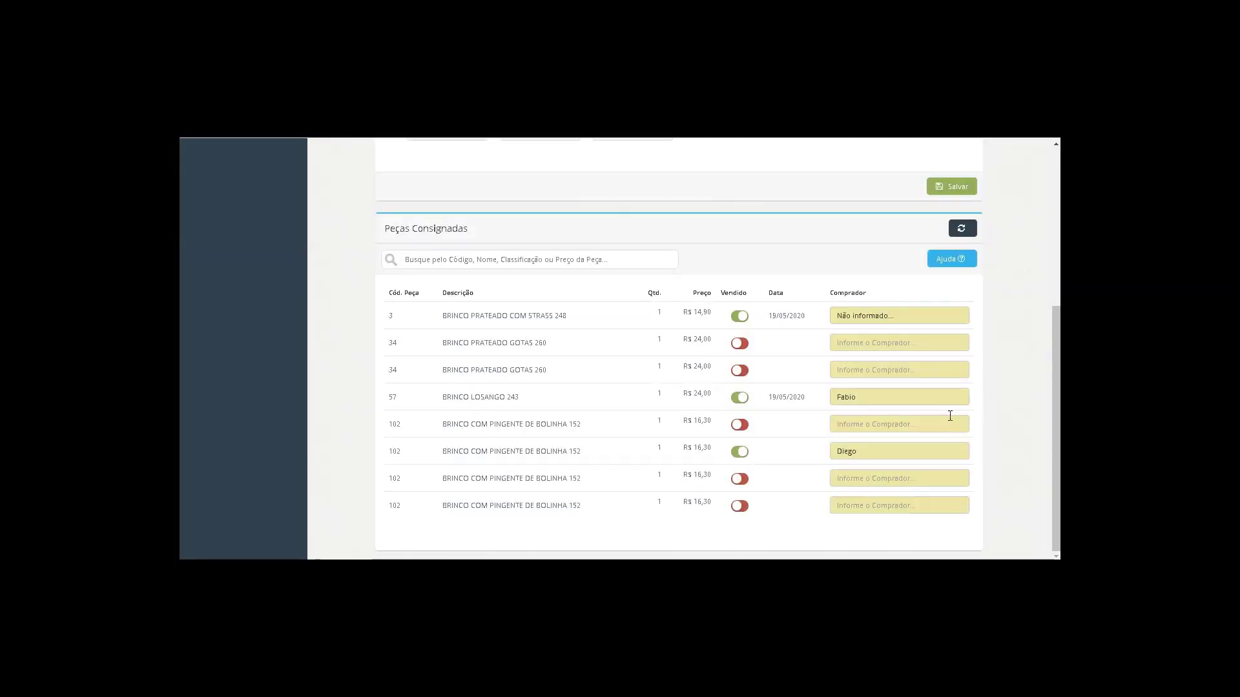
# Review the consignment's Total Consignado, Total Vendido and Total Restante against the list of consigned pieces.
pyautogui.scroll(2, 822, 416)
pyautogui.scroll(2, 820, 419)
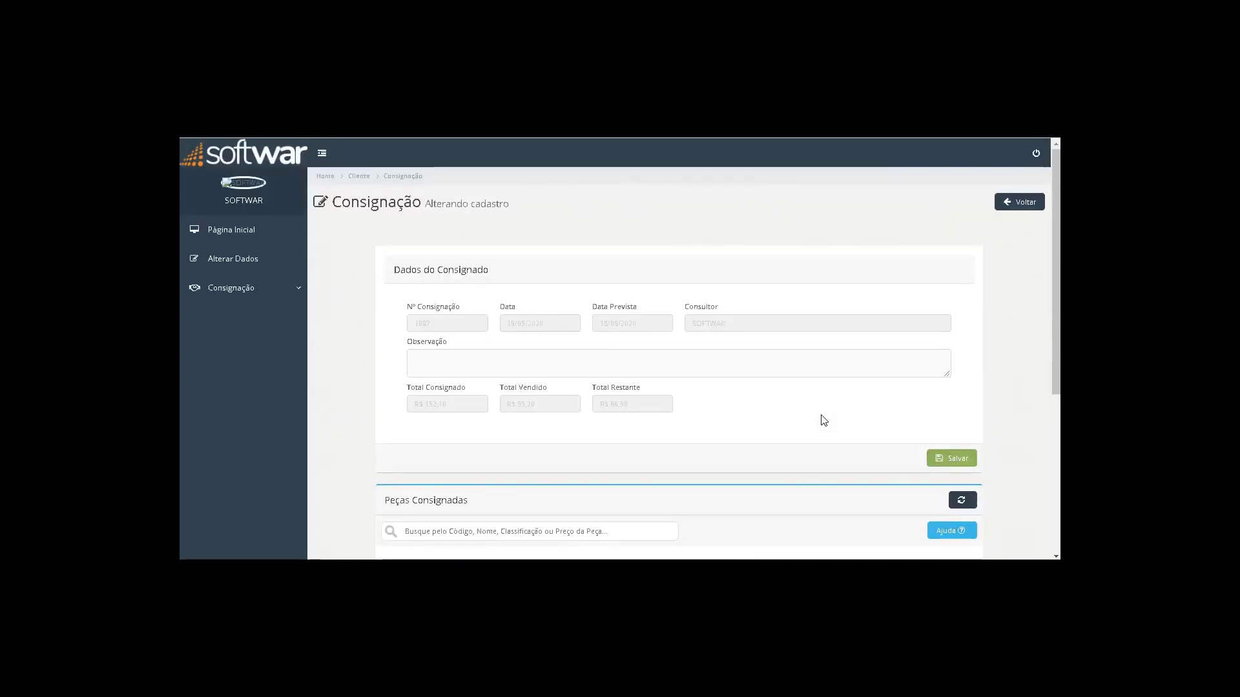
pyautogui.scroll(-2, 822, 418)
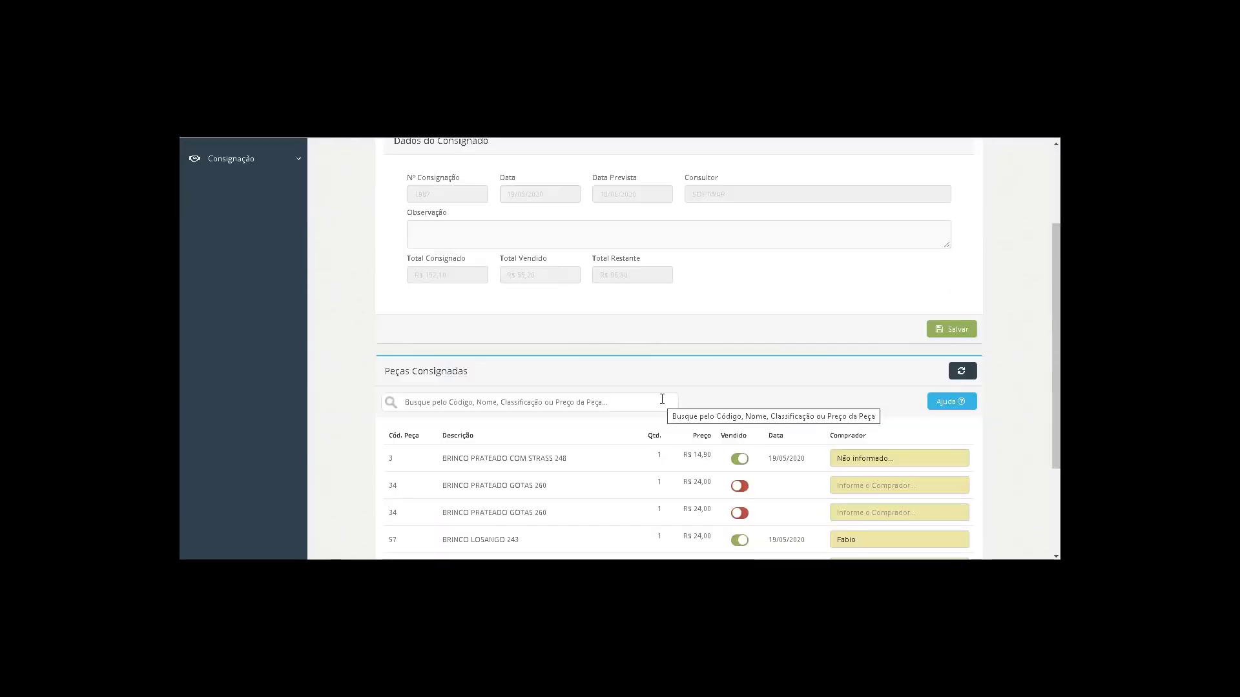
pyautogui.scroll(1, 590, 284)
pyautogui.scroll(1, 590, 288)
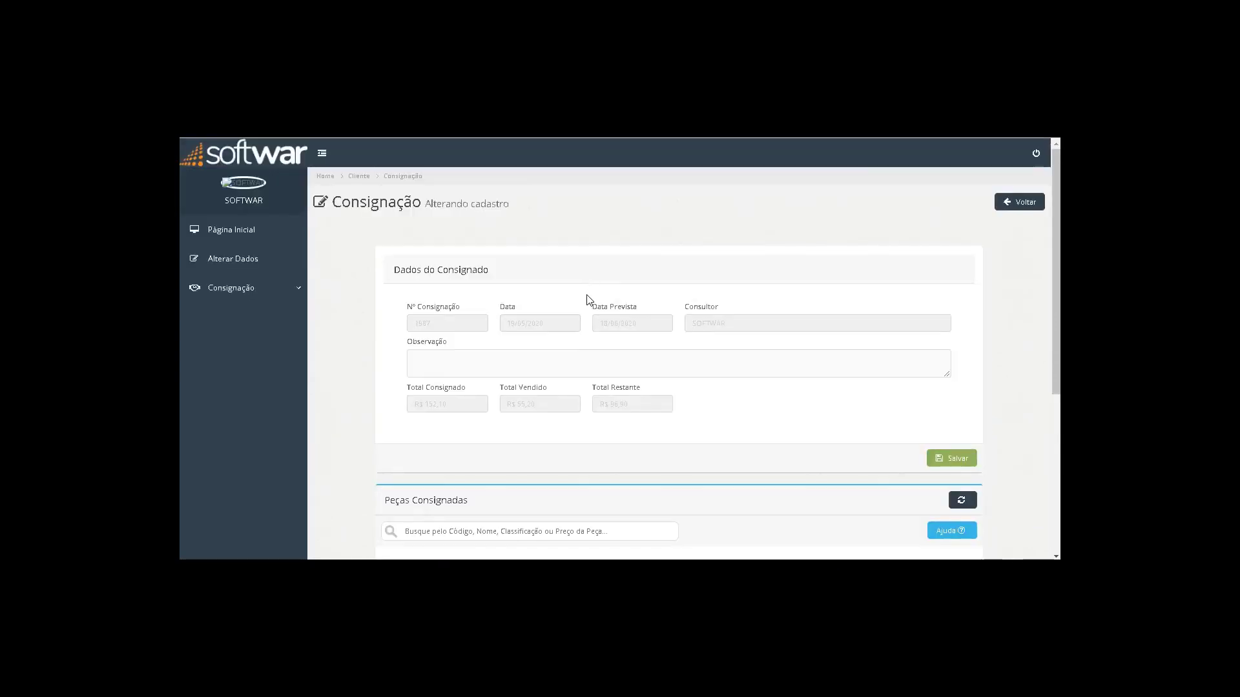
# Return to the Acompanhar Vendas listing to check the consignments' sales status, and go to the Página Inicial.
pyautogui.click(283, 288)
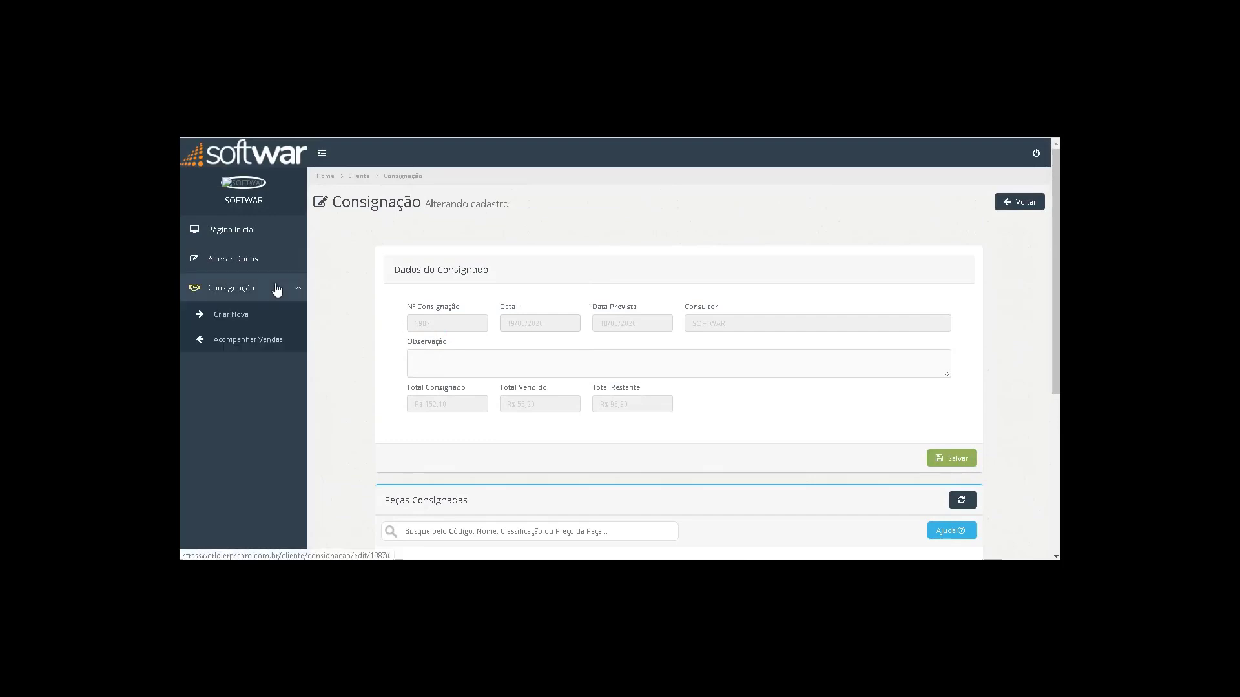
pyautogui.click(252, 343)
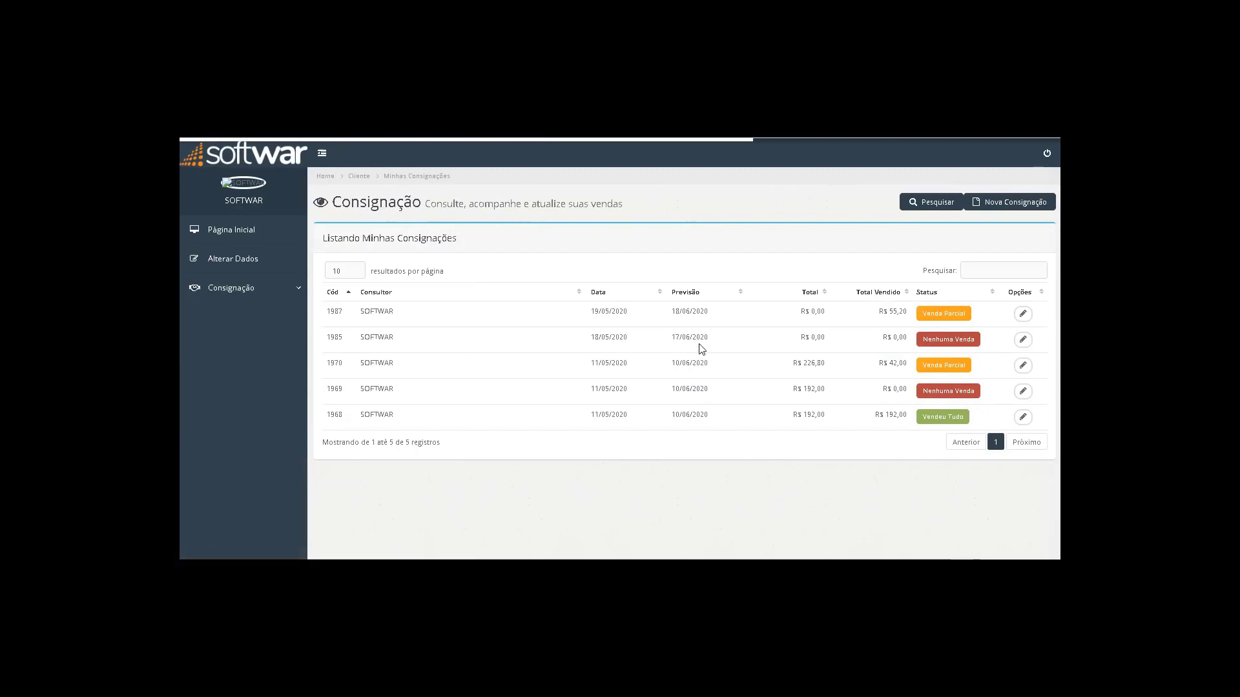
pyautogui.click(265, 294)
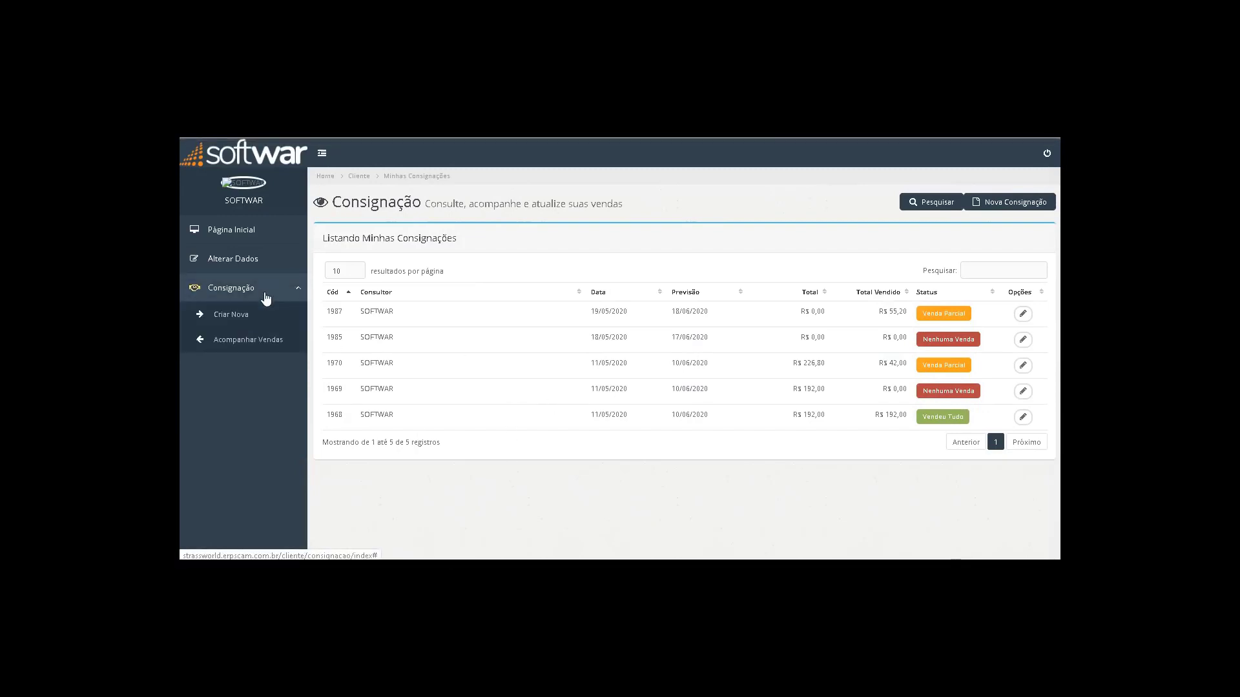
pyautogui.click(266, 241)
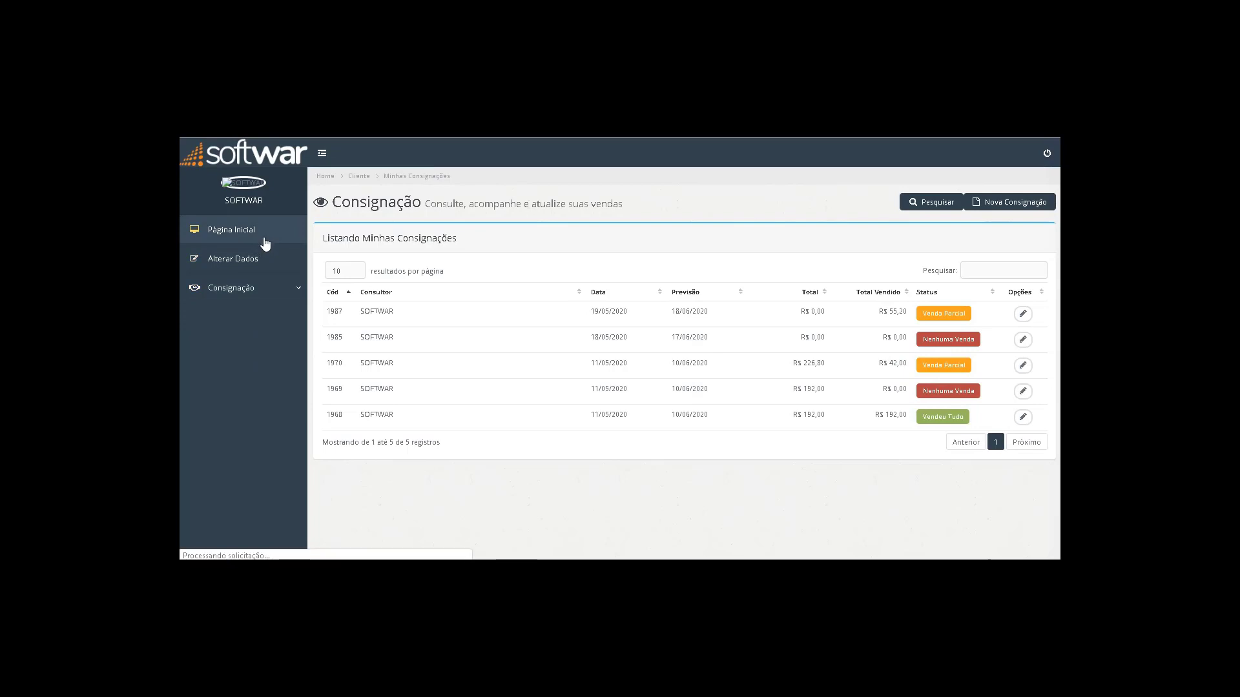